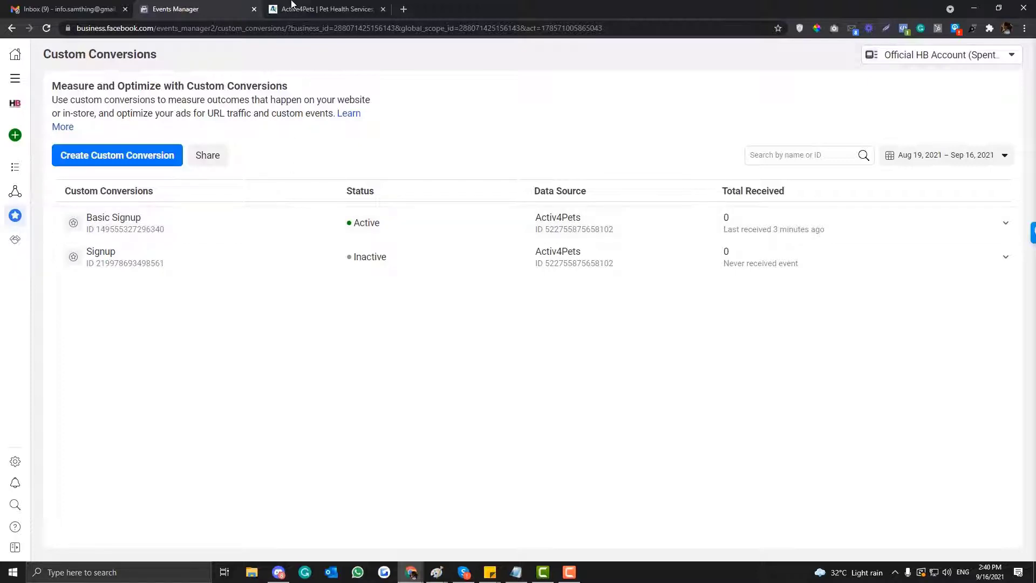
- Review the event and URL rule of the inactive Signup custom conversion in Events Manager
left_click(324, 9)
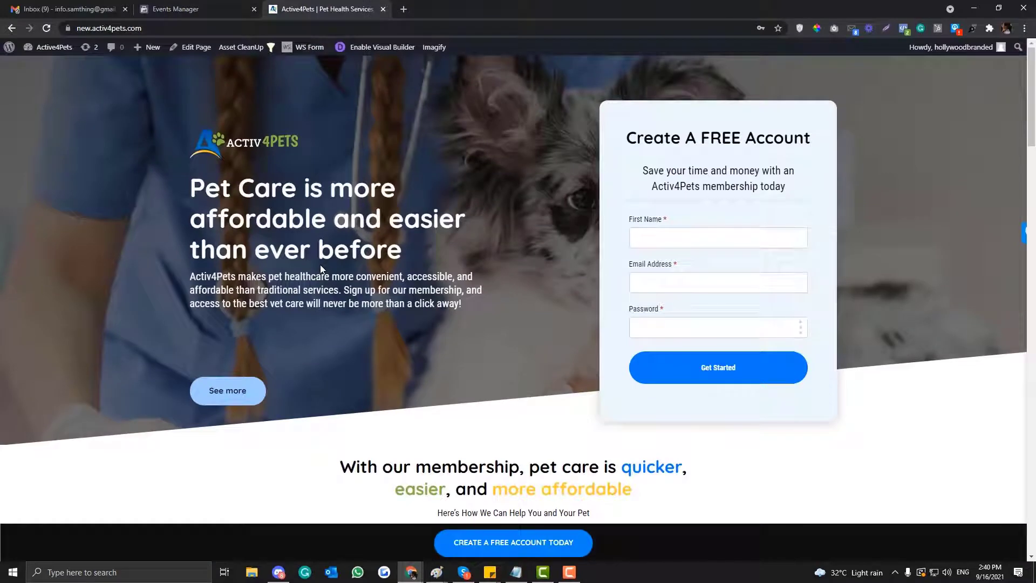
left_click(193, 10)
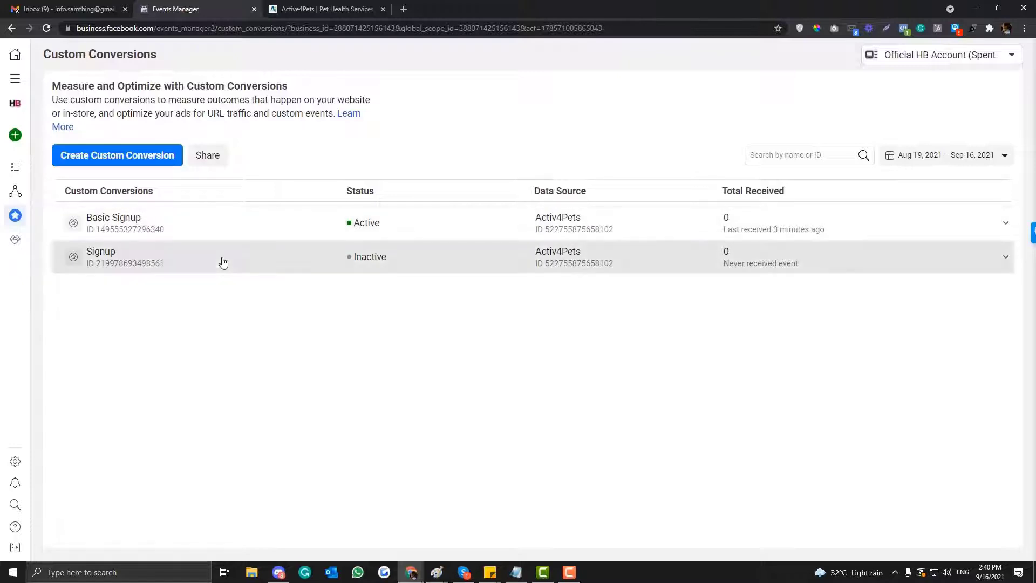
left_click(223, 263)
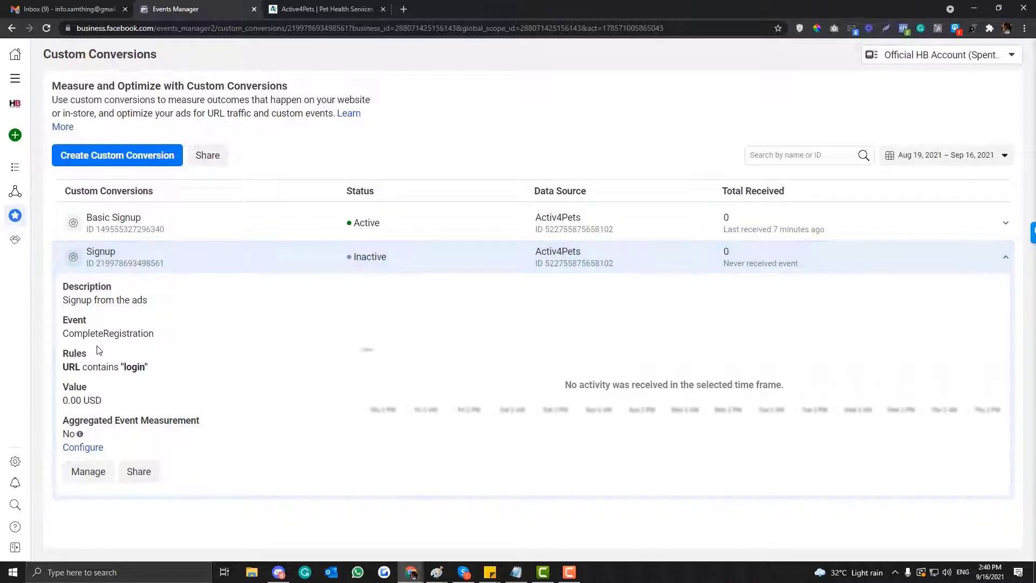
left_click(226, 262)
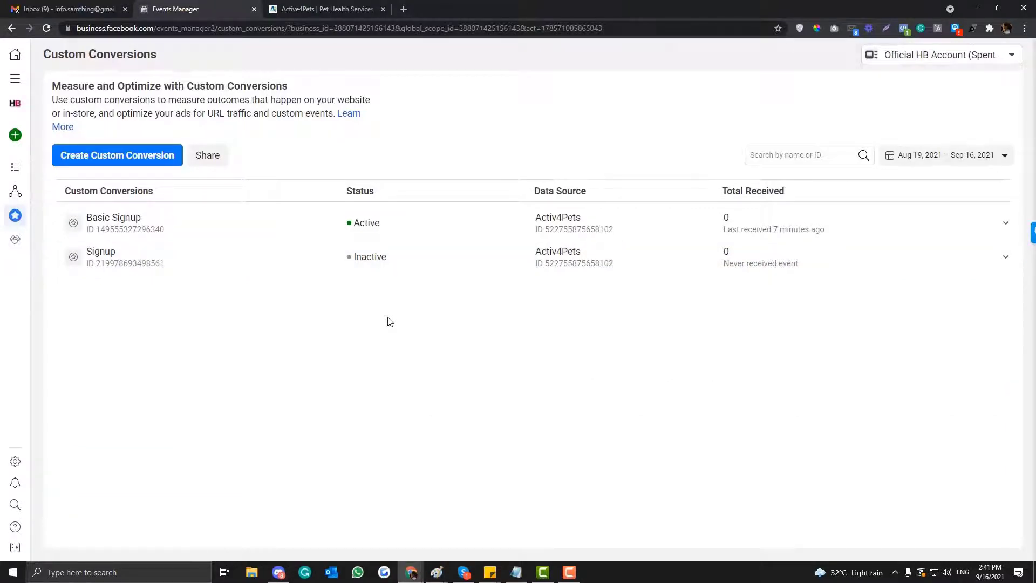
left_click(220, 263)
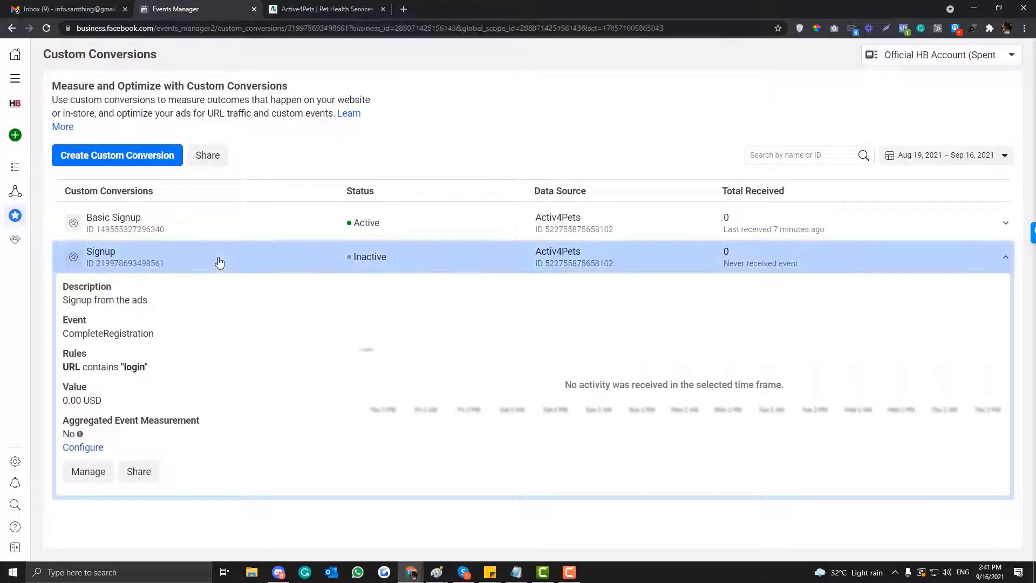
left_click(218, 259)
- Examine the fields of the Create A FREE Account form on the Activ4Pets homepage
left_click(333, 7)
scroll(262, 329, "down", 5)
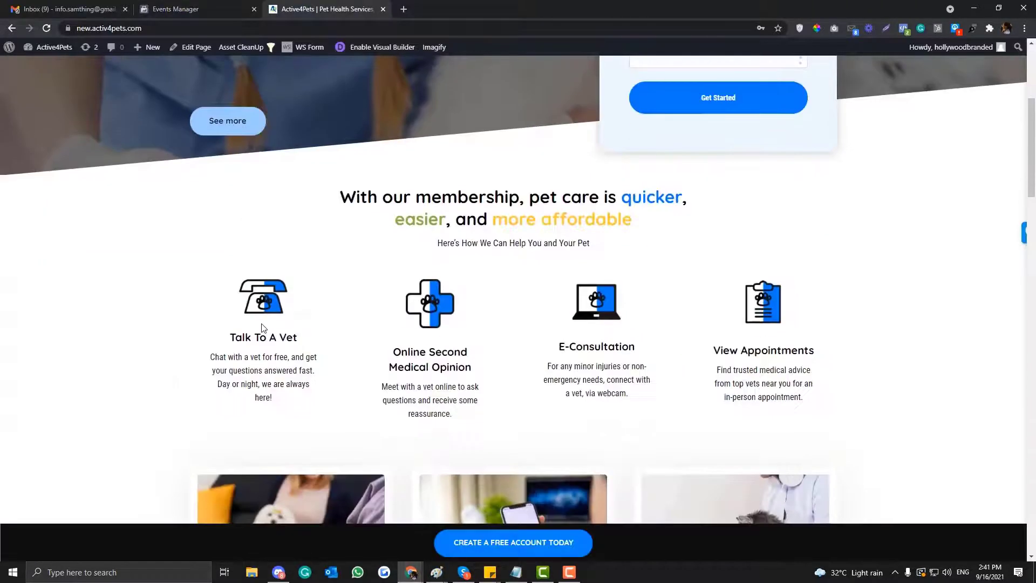
scroll(261, 329, "up", 5)
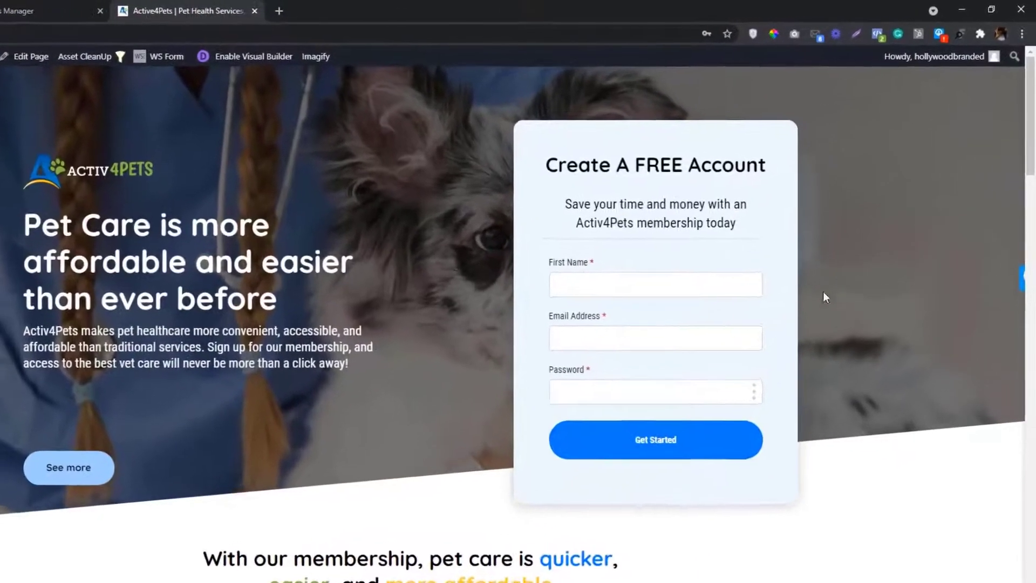
left_click(723, 238)
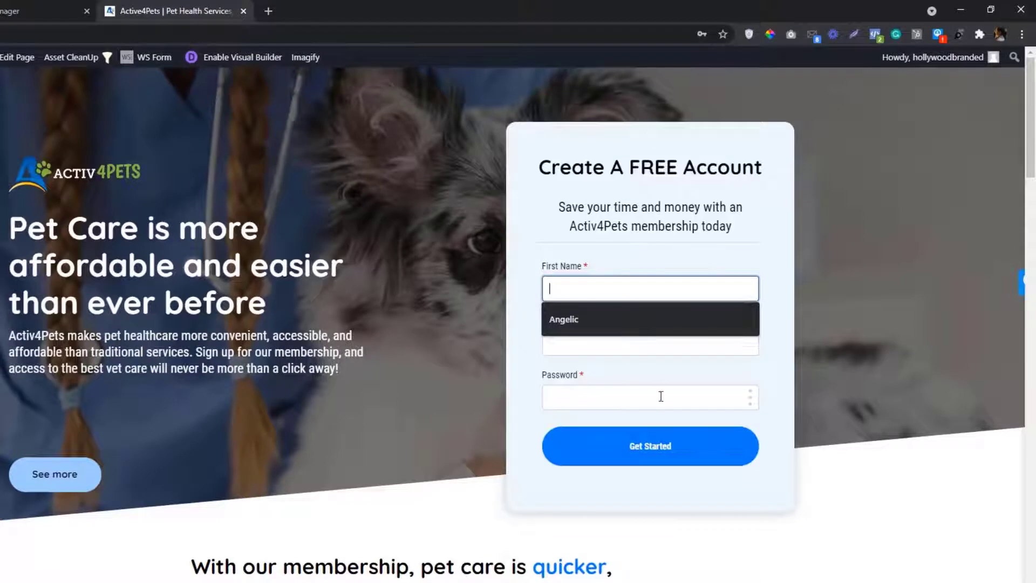
left_click(582, 347)
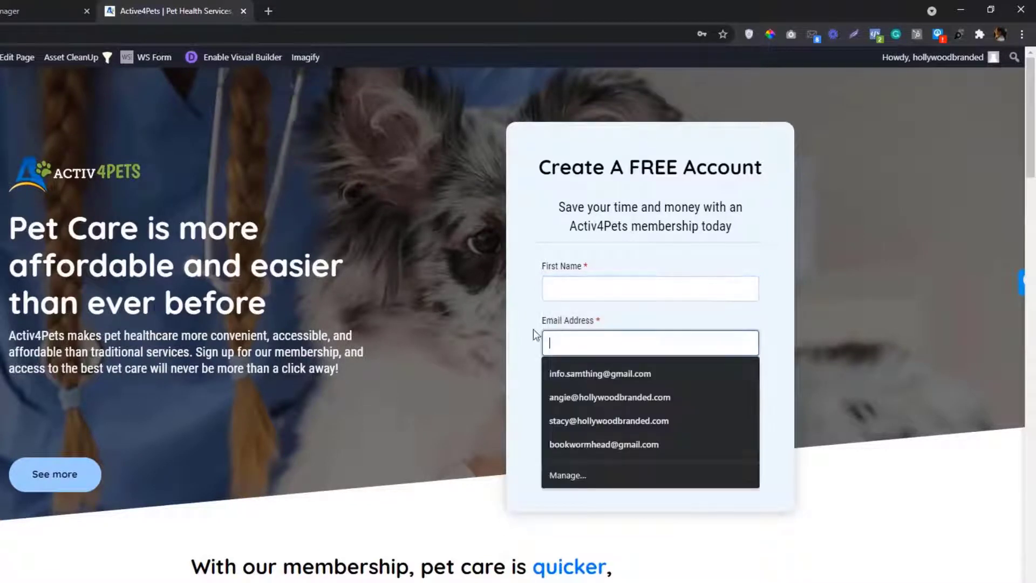
left_click(530, 328)
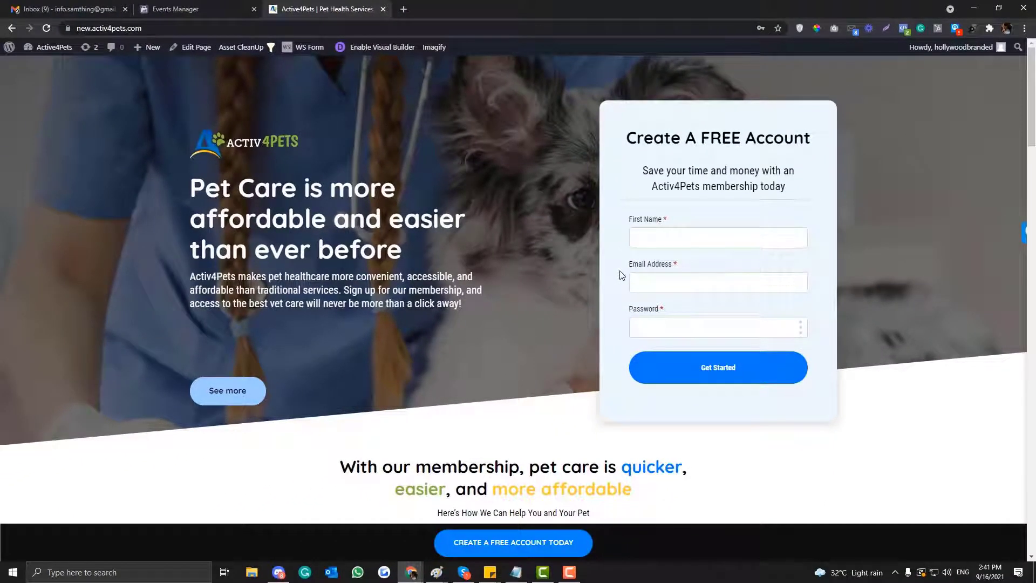
left_click(221, 9)
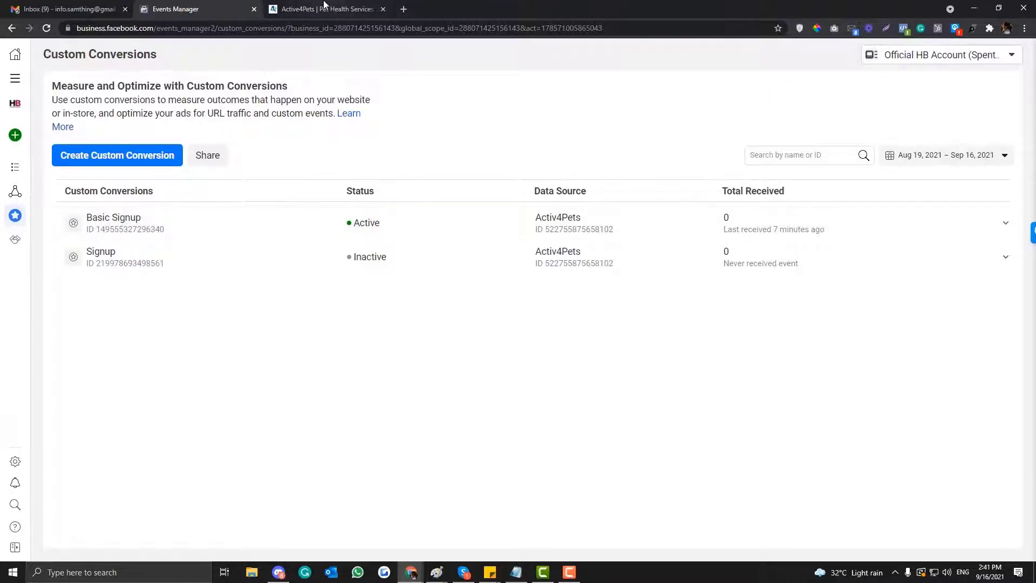
- Review the Test me page's content and copy its web address, new.activ4pets.com/test-me/
left_click(448, 8)
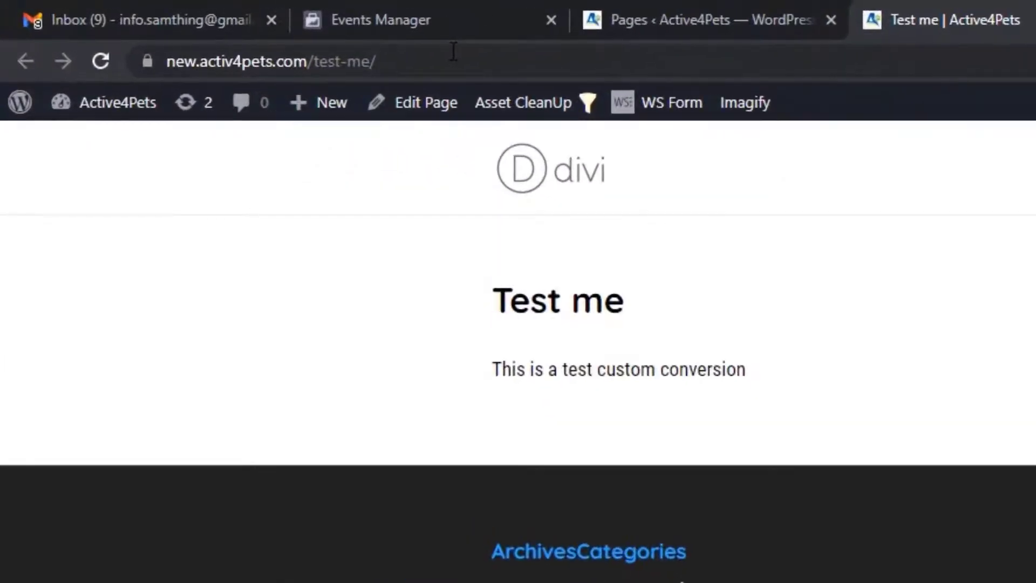
left_click(454, 53)
left_click_drag(480, 297, 881, 398)
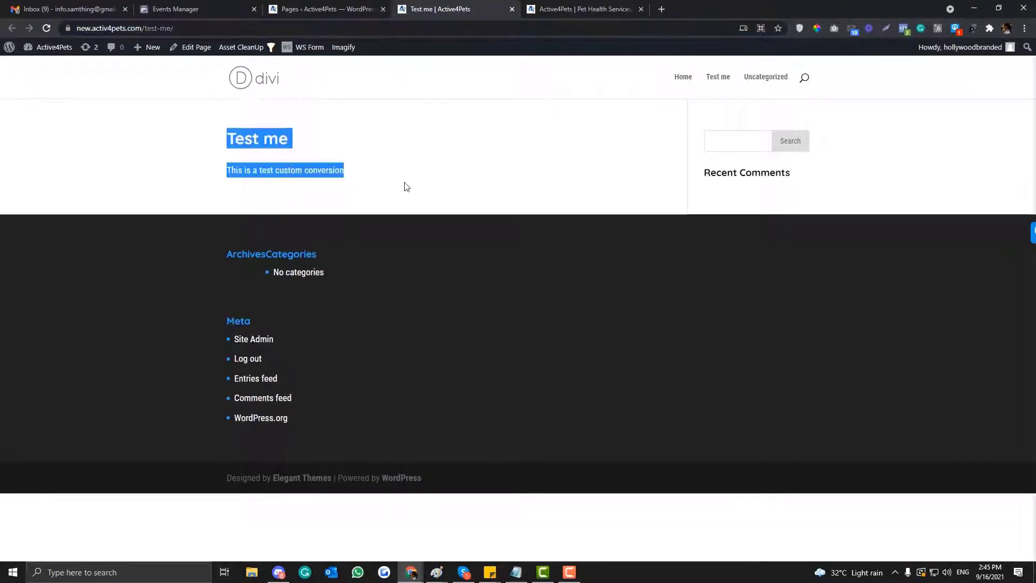
left_click(172, 28)
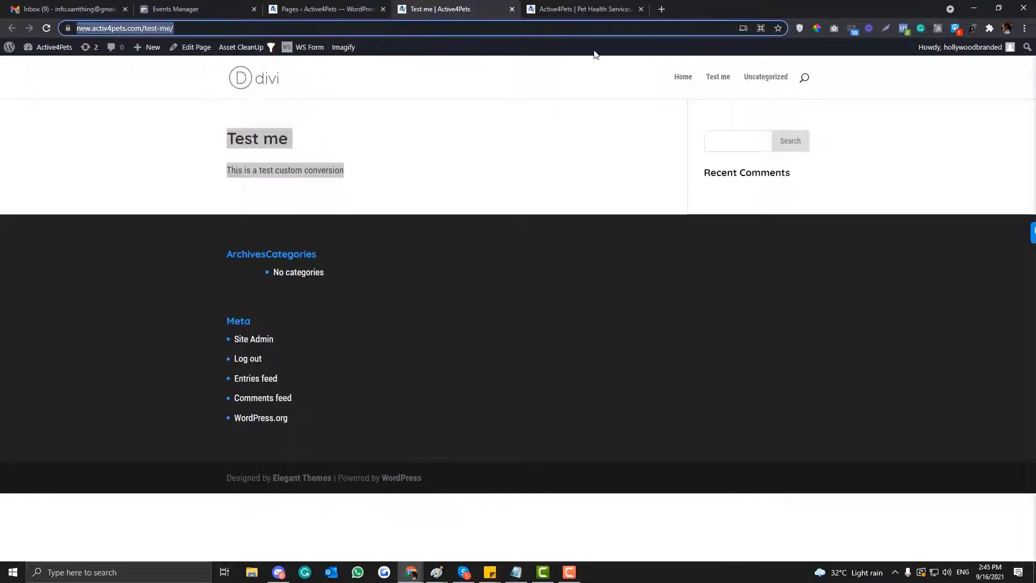
- Exit the Visual Builder on the Activ4Pets homepage to return to the live page
left_click(615, 9)
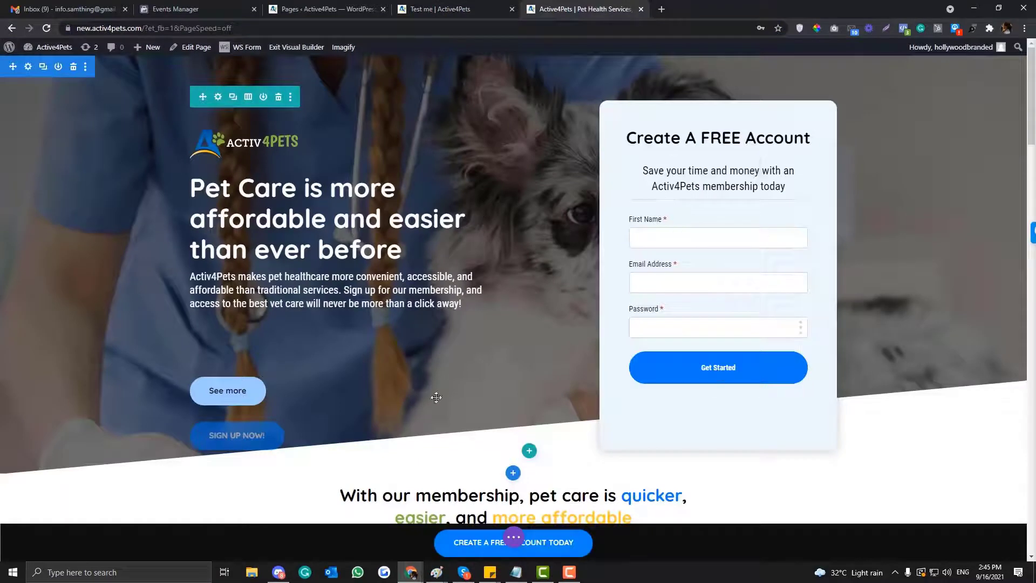
left_click(513, 537)
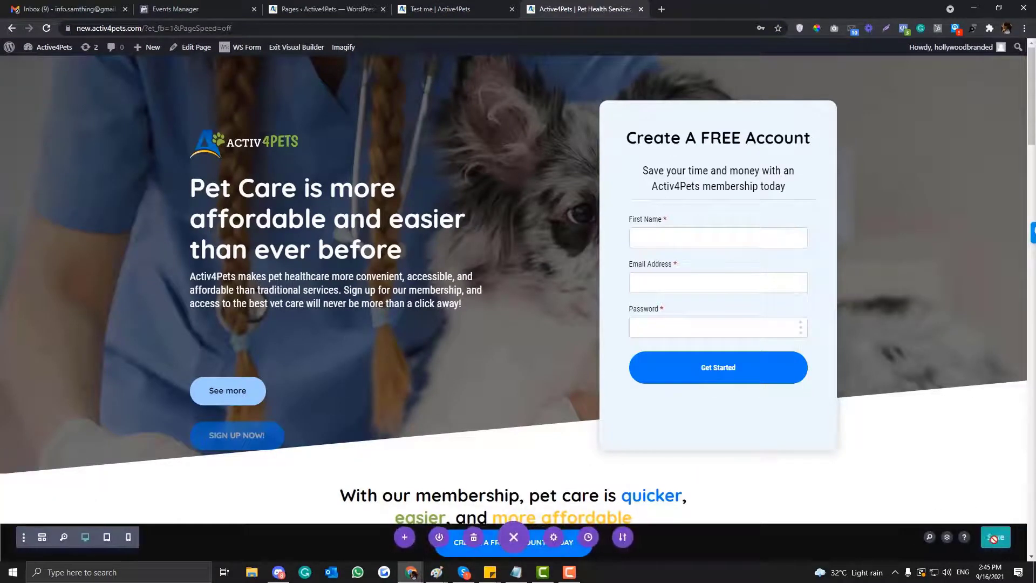
left_click(292, 47)
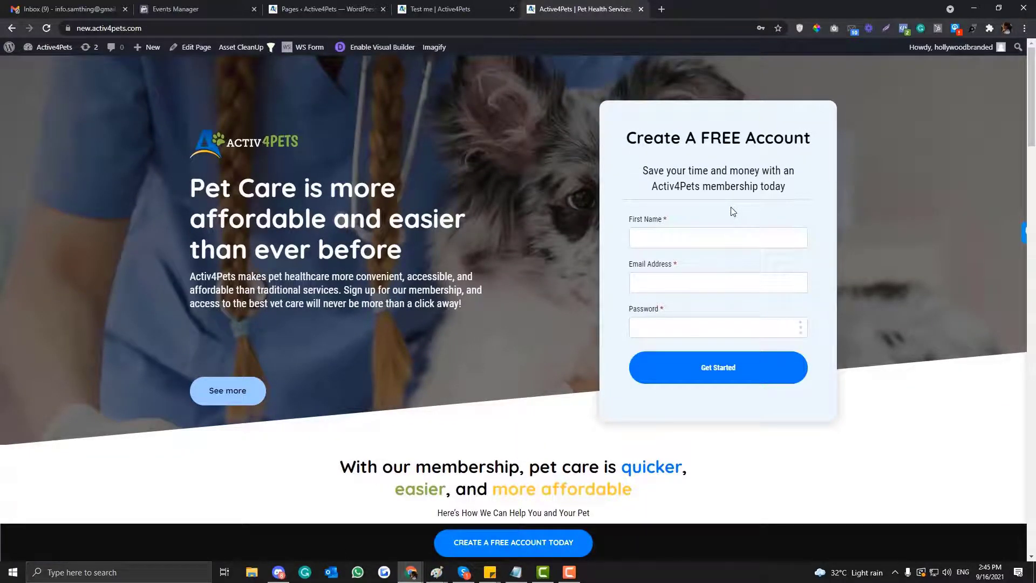
- List the submissions of the Request Appointment form in WordPress's WS Form, reloading the page if needed
left_click(326, 10)
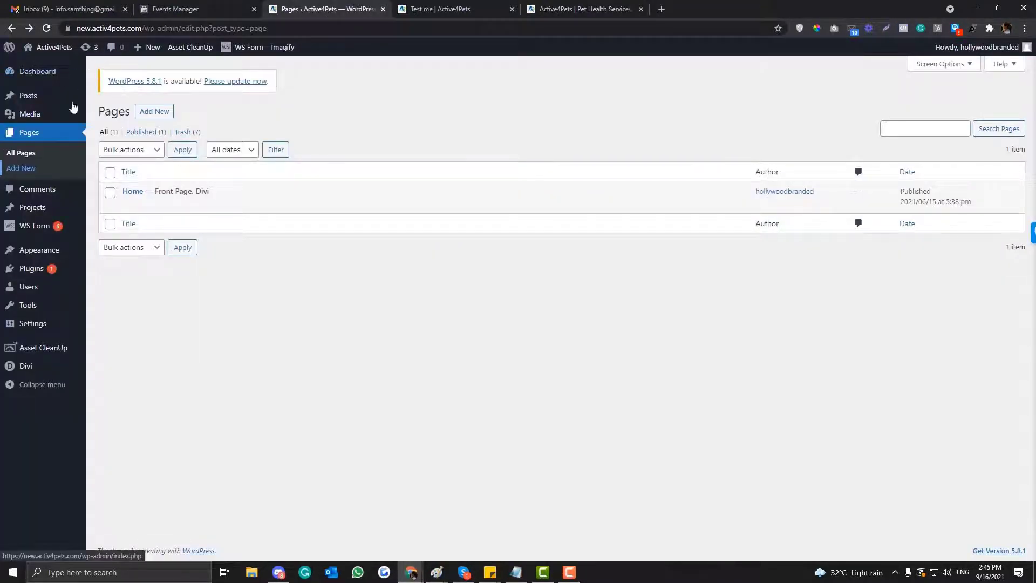
mouse_move(36, 225)
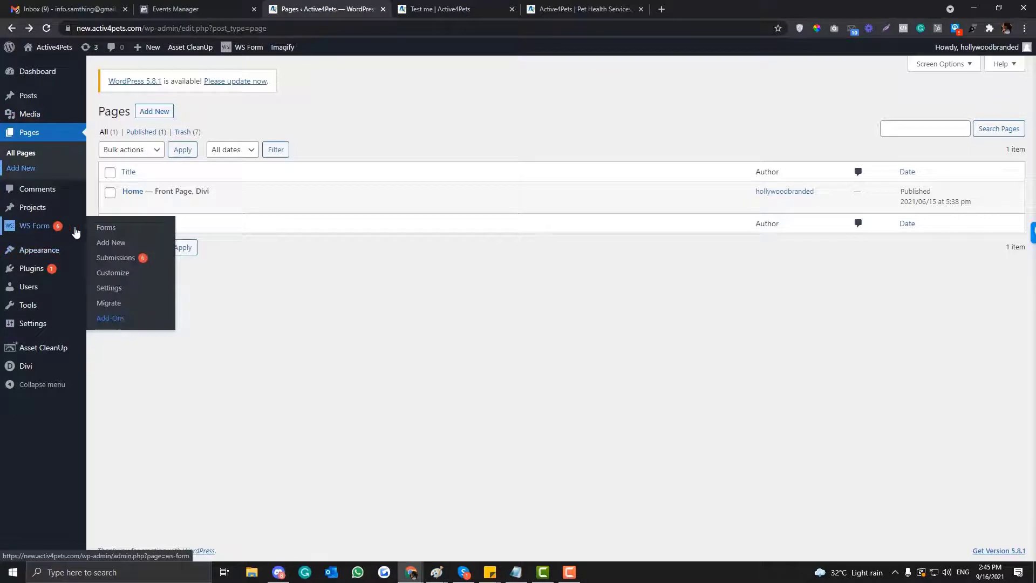
left_click(138, 258)
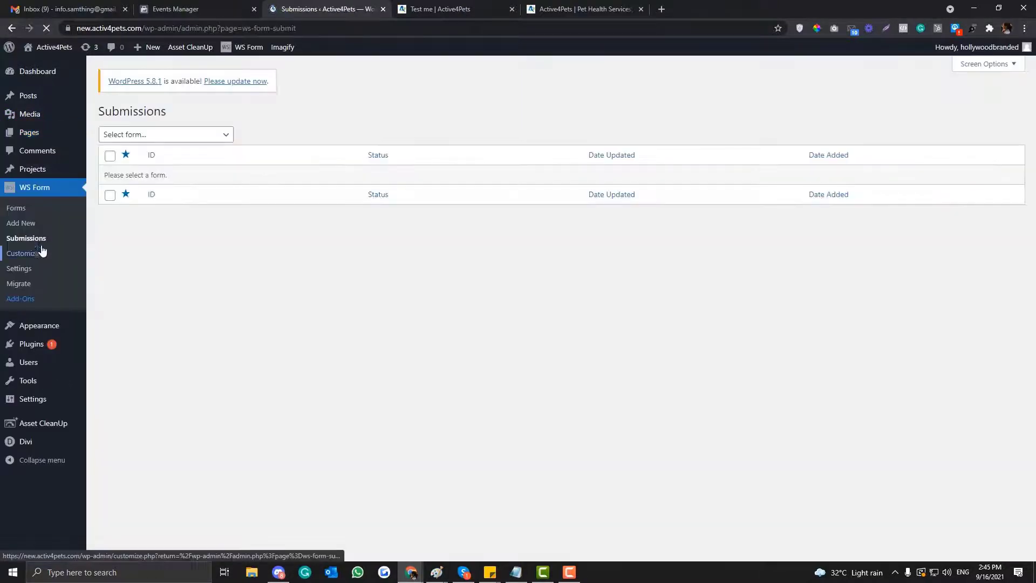
left_click(158, 134)
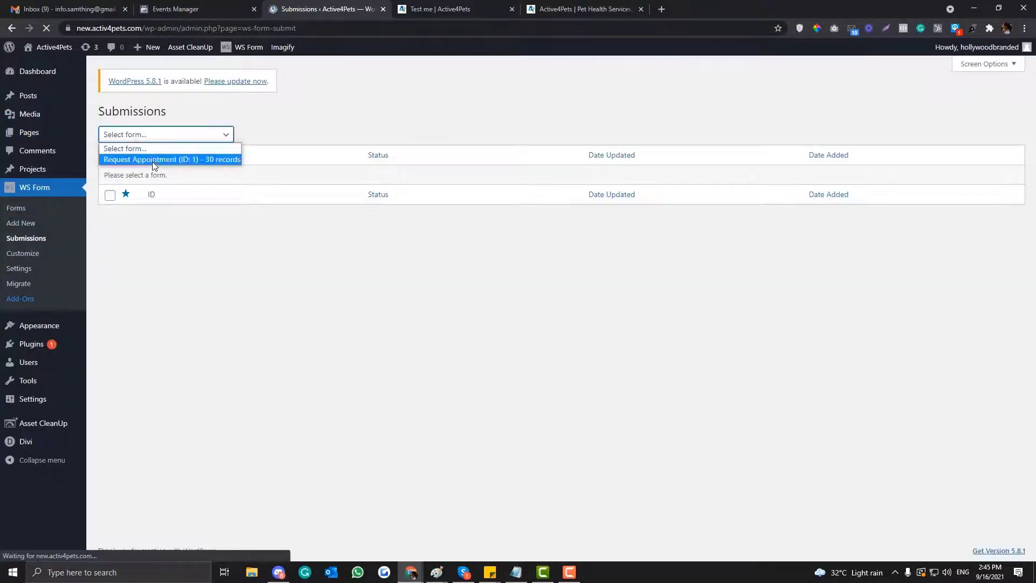
left_click(155, 161)
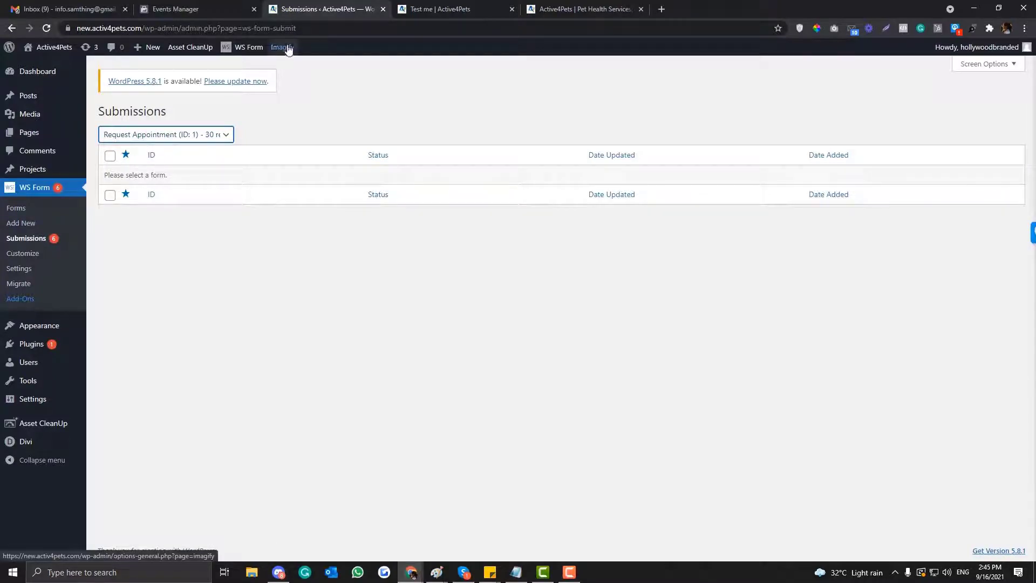
left_click(294, 28)
key("Return")
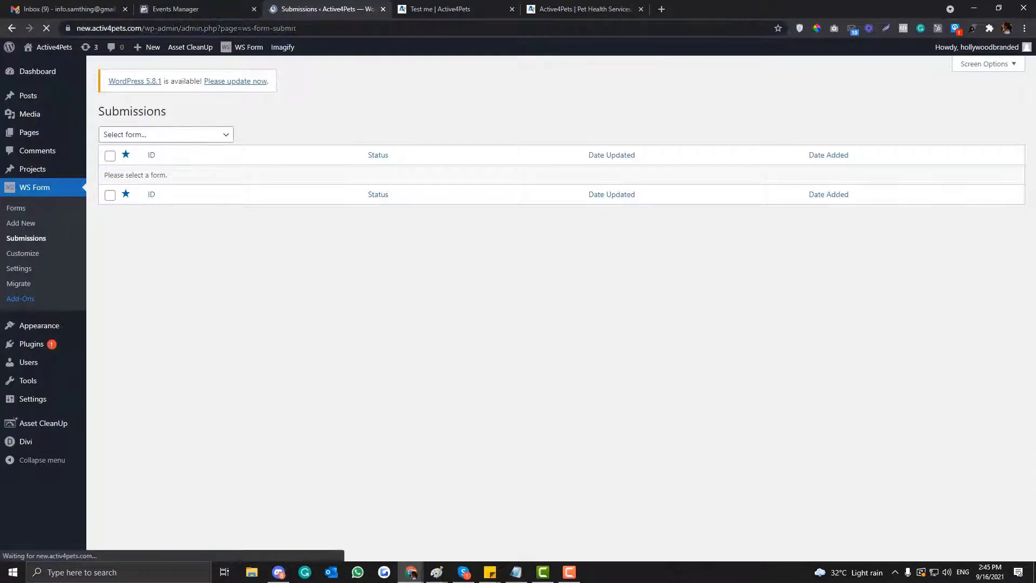
left_click(184, 137)
left_click(173, 160)
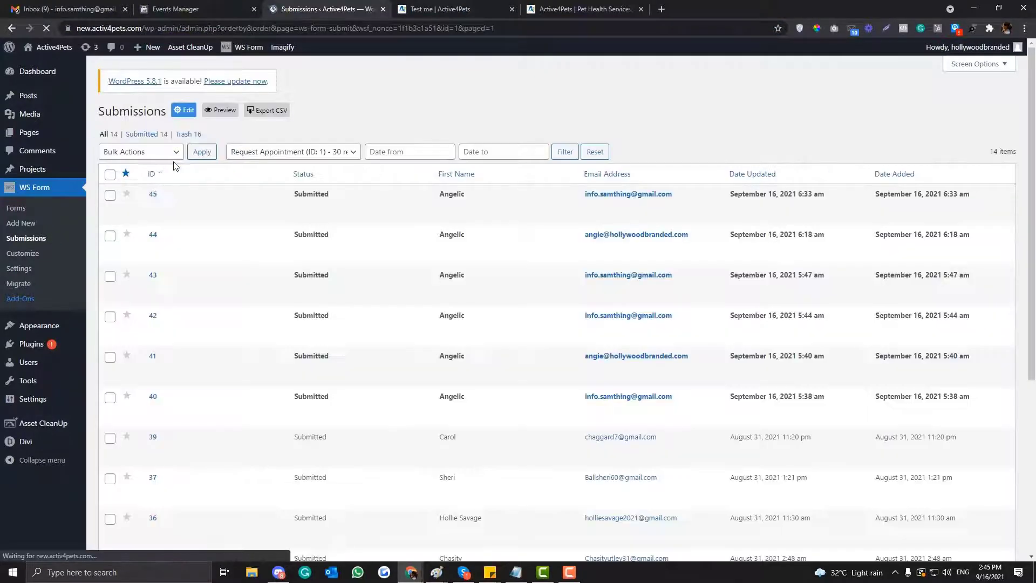
- Open the Request Appointment form for editing and display the settings of its Redirect action
left_click(21, 209)
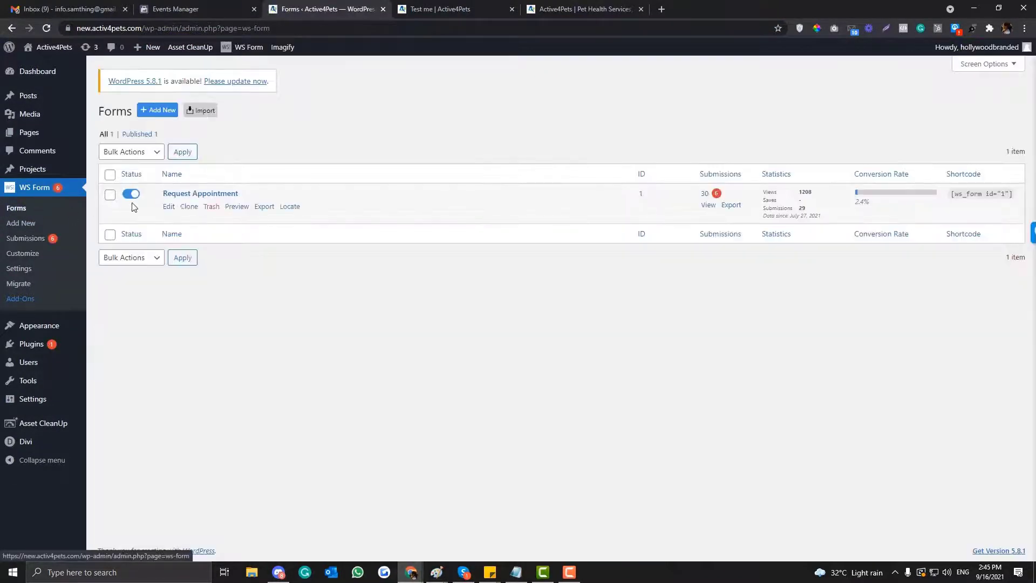
left_click(169, 207)
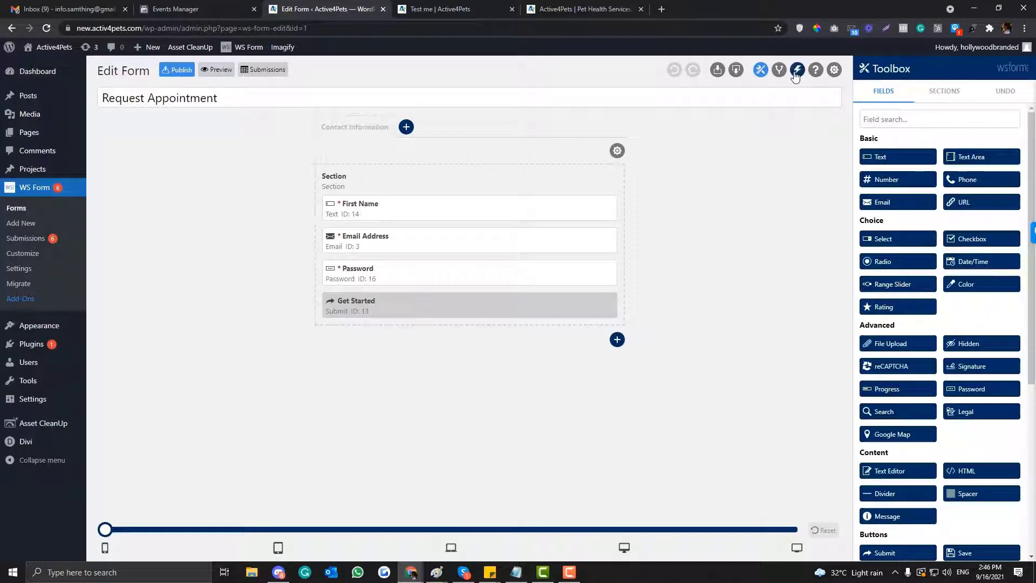
left_click(797, 75)
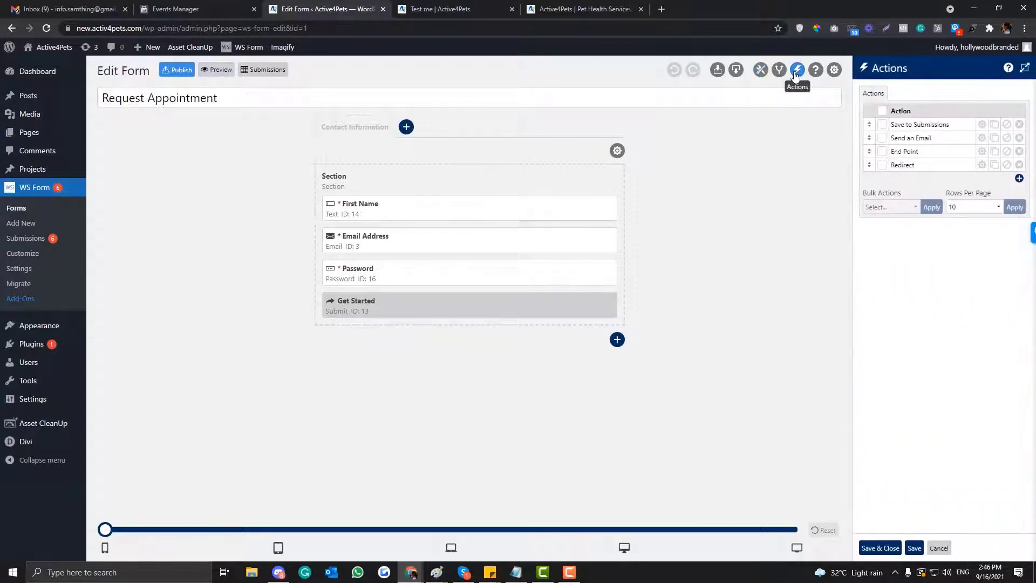
left_click(982, 164)
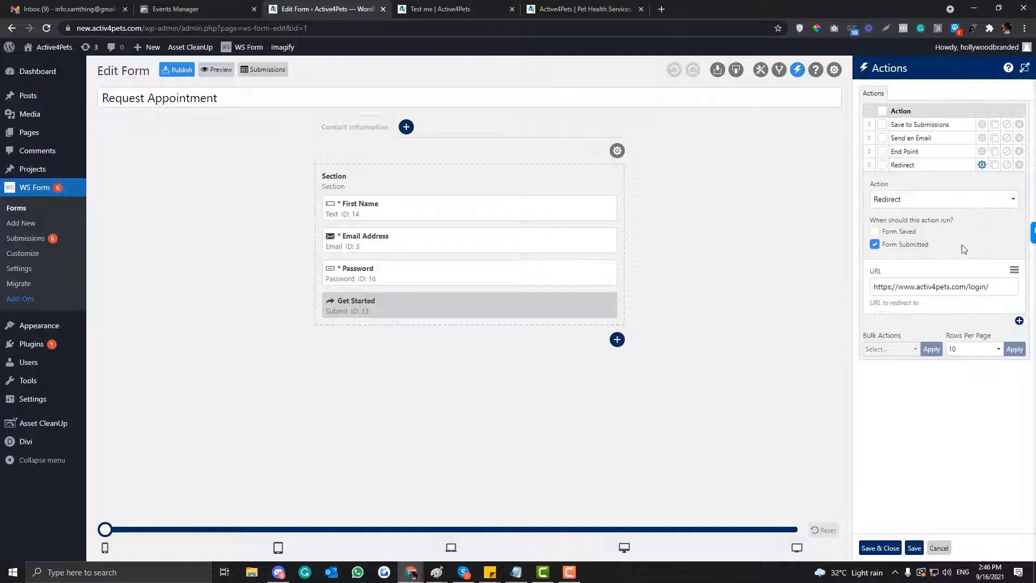
mouse_move(516, 566)
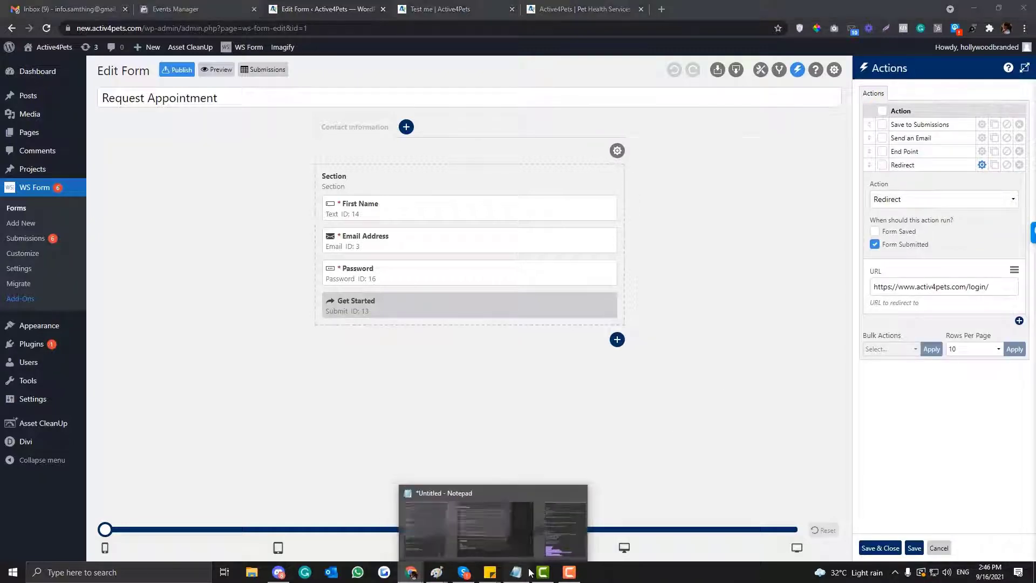
left_click(504, 528)
left_click_drag(549, 447, 516, 446)
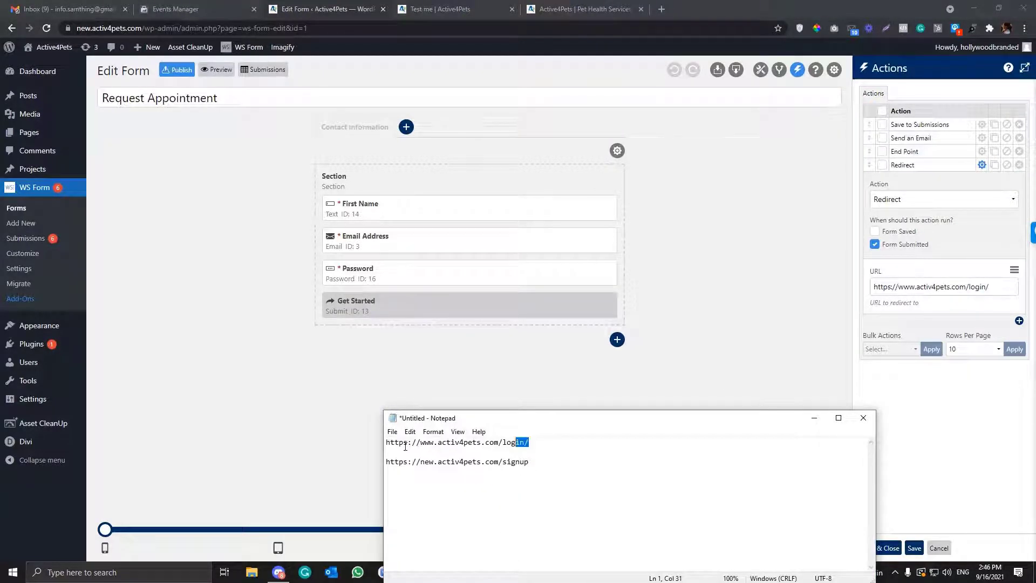
left_click(388, 443)
key("Return")
key("Return")
key("Up")
key("Up")
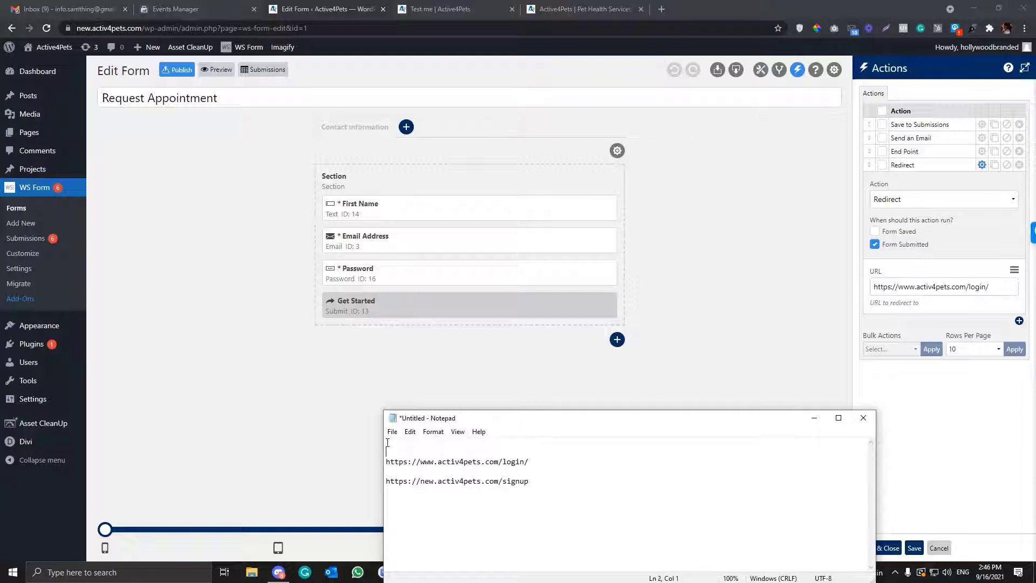
type("https://new.activ4pets.com/test-me/")
key("shift+Home")
key("ctrl+c")
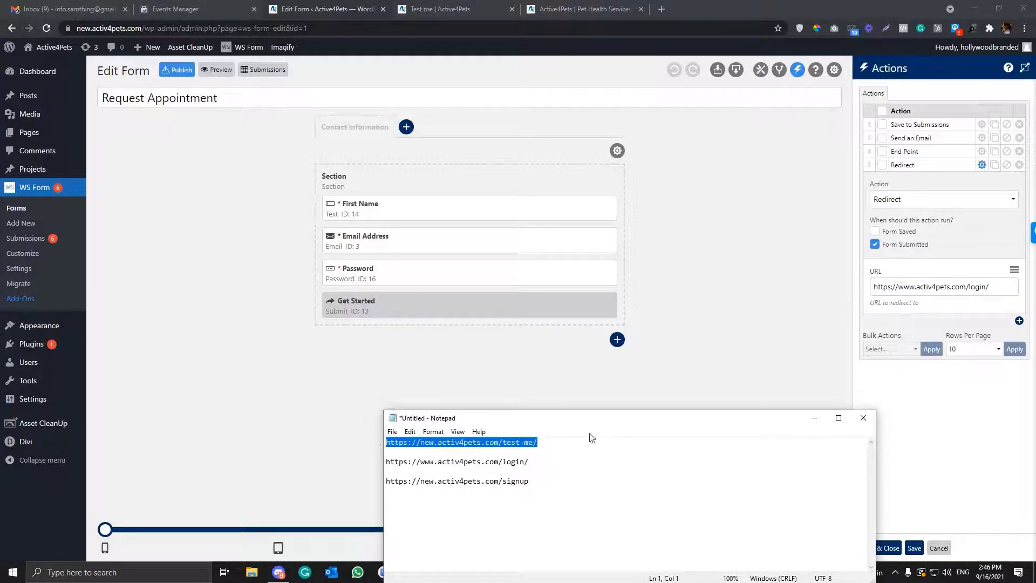
left_click(957, 287)
key("ctrl+a")
key("ctrl+v")
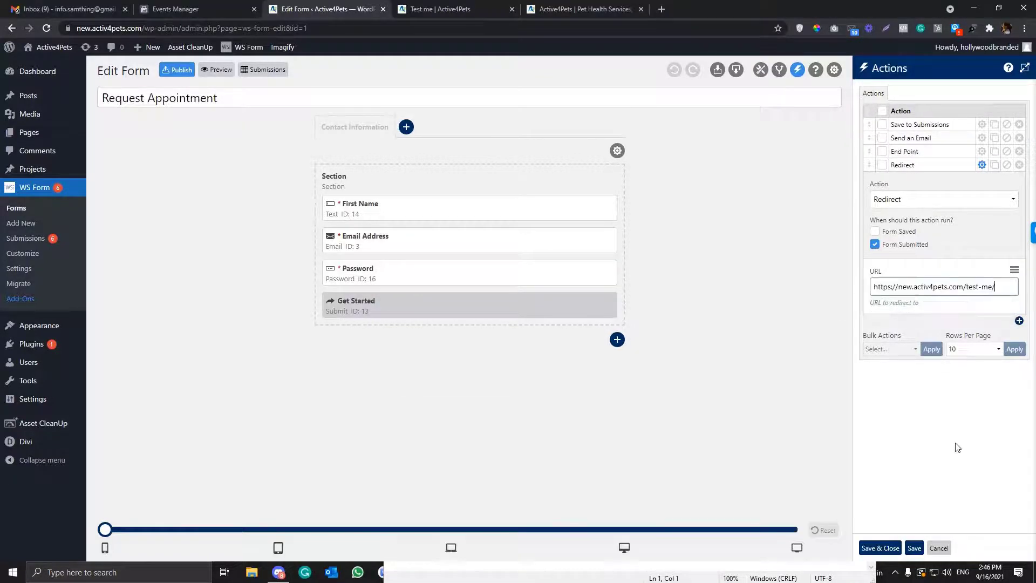
left_click(885, 548)
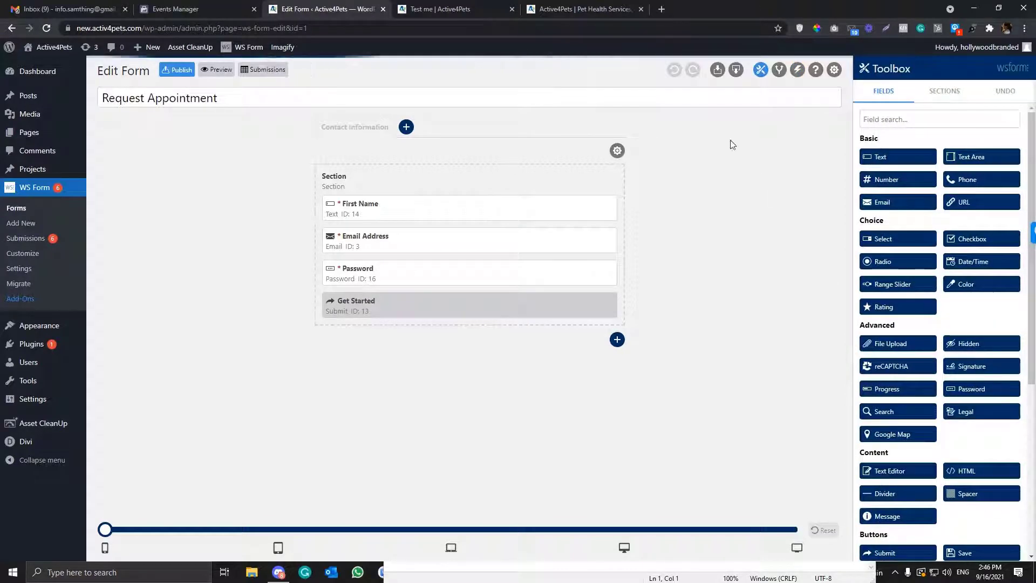
left_click(175, 70)
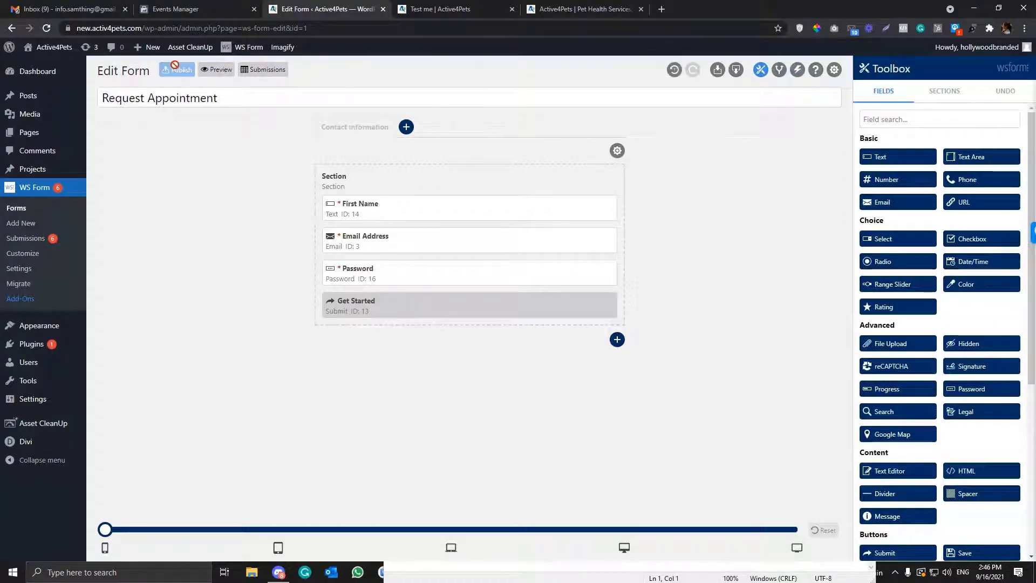
- Place the Activ4Pets homepage's browser tab beside the form editor's tab and display its signup form
left_click(569, 8)
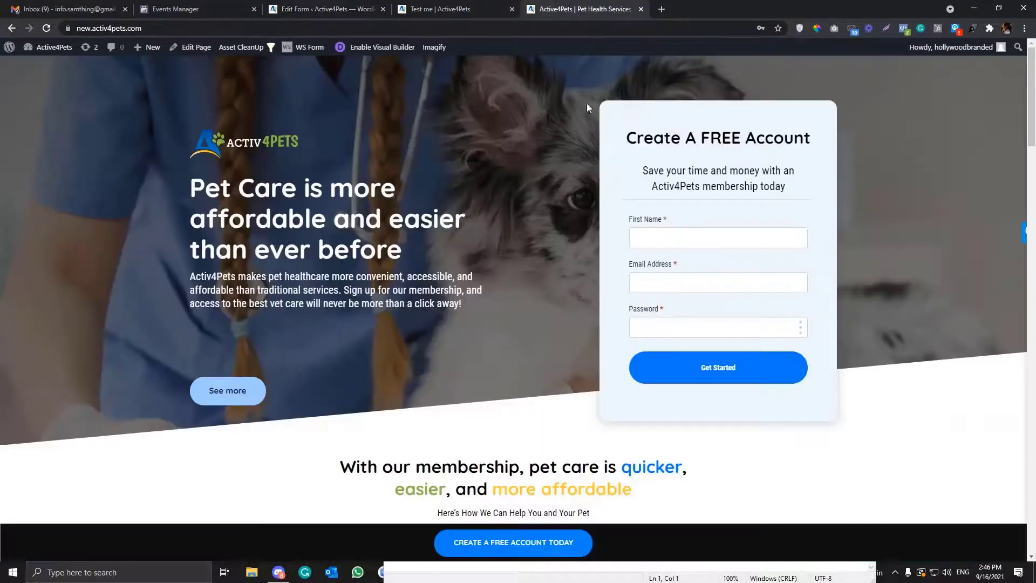
left_click(323, 8)
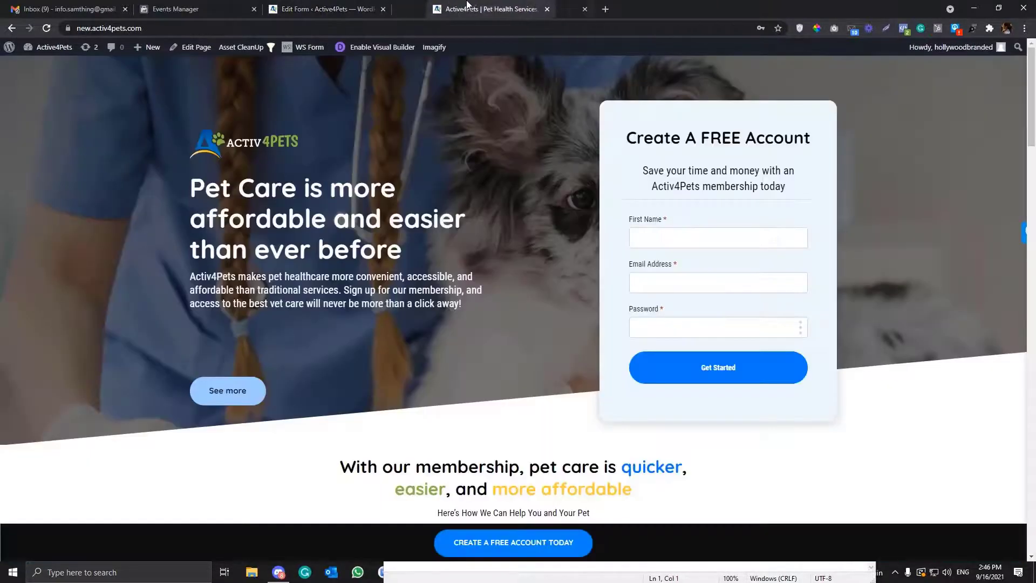
left_click_drag(583, 8, 463, 5)
left_click(324, 9)
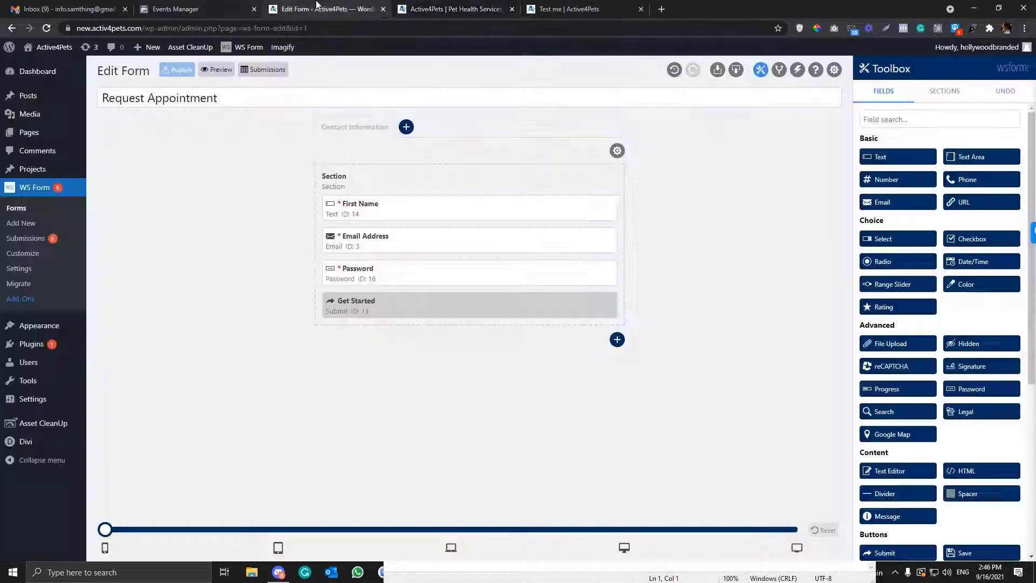
left_click(449, 6)
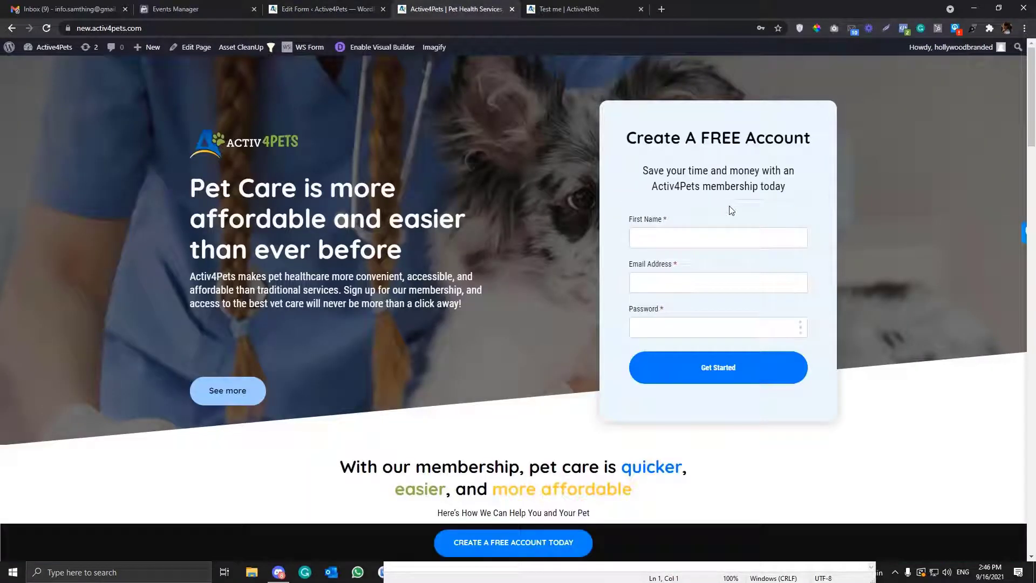
left_click(197, 7)
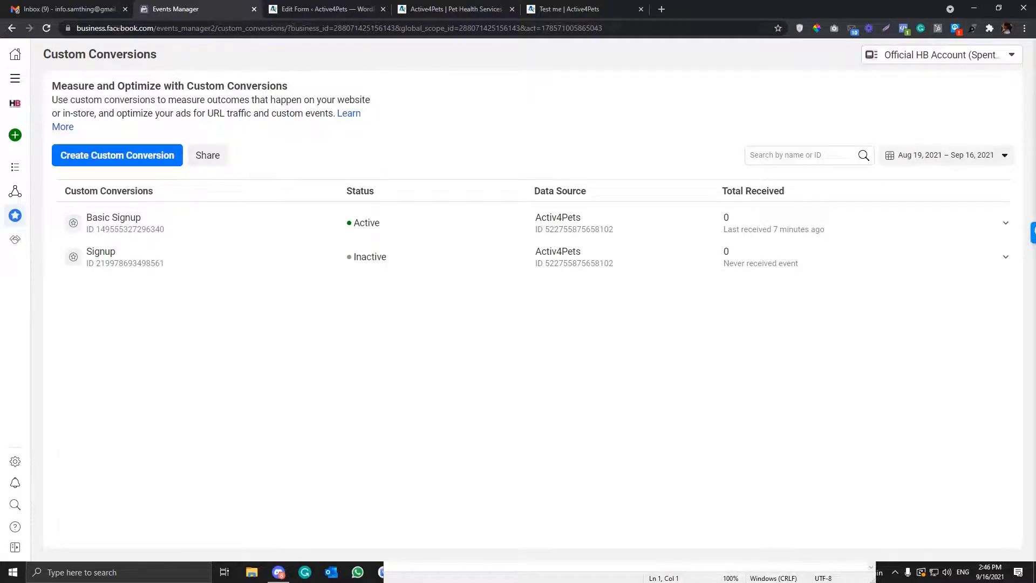
left_click_drag(156, 28, 816, 74)
key("BackSpace")
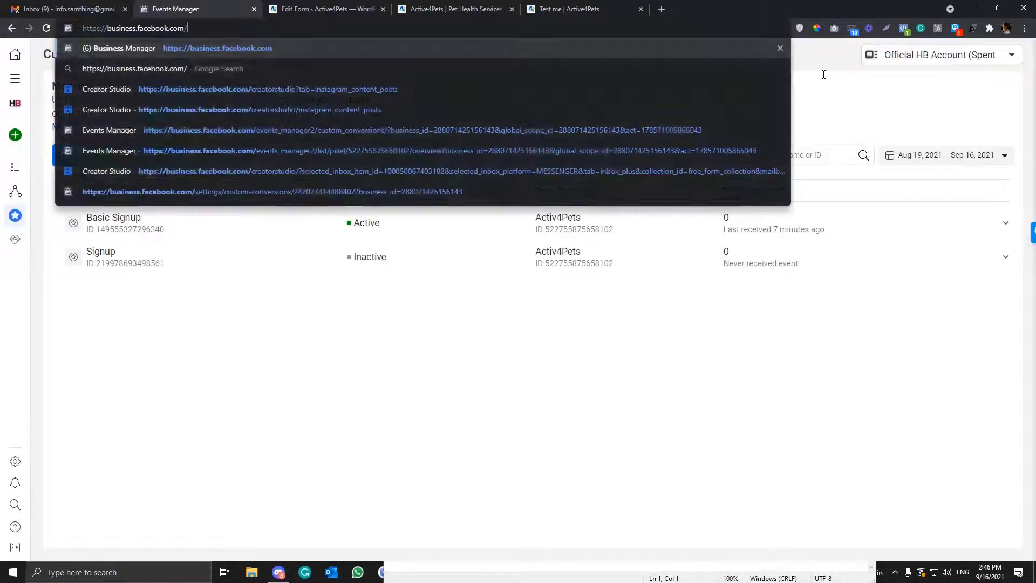
key("Return")
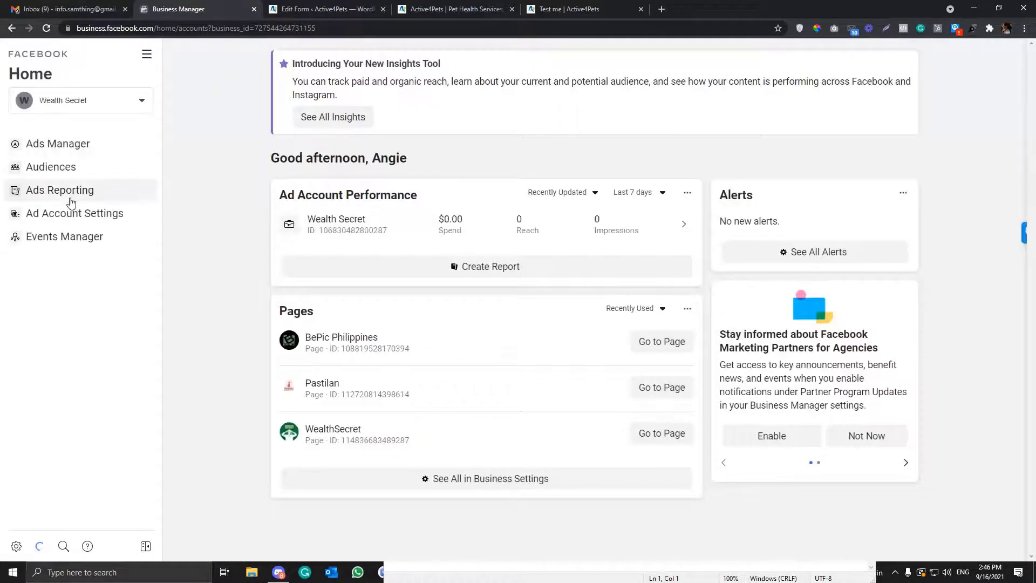
left_click(146, 54)
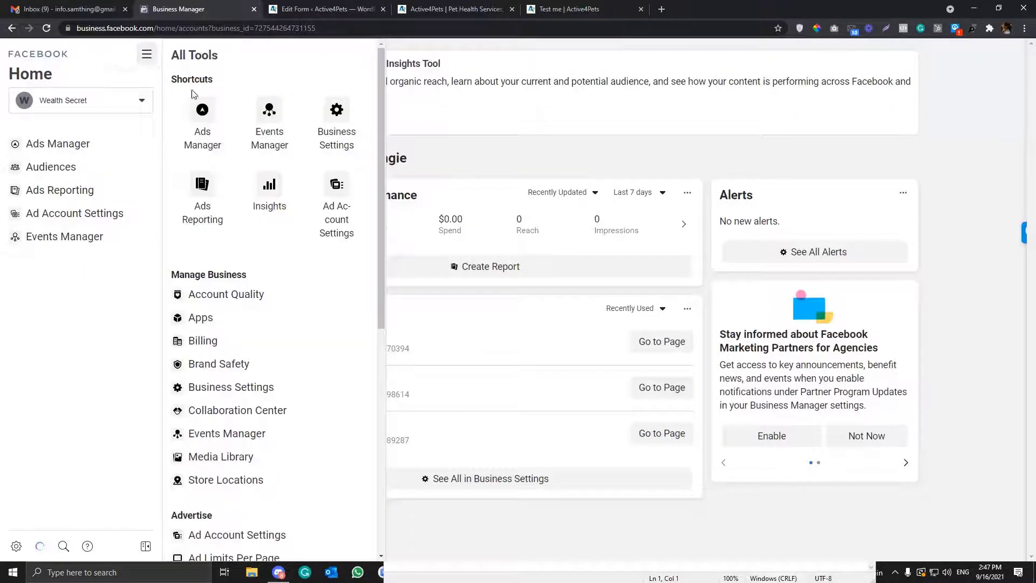
left_click(139, 106)
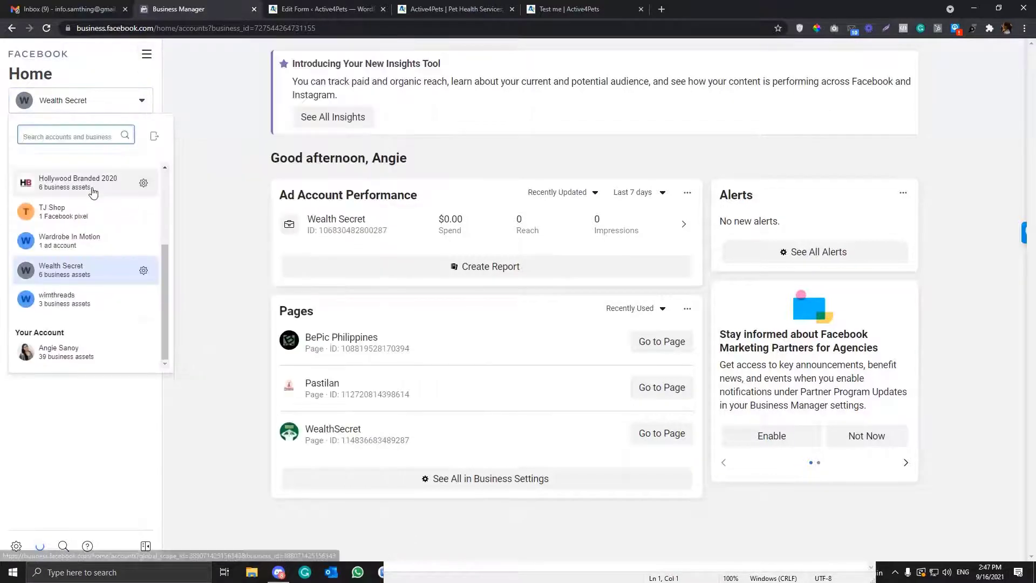
left_click(93, 189)
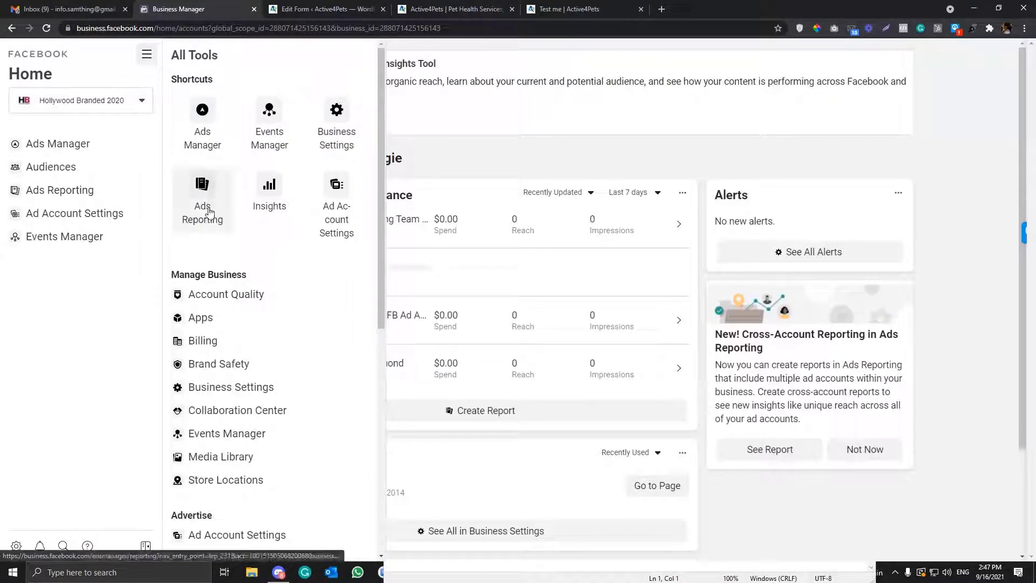
- Open the Custom Conversions in Events Manager and select the Official HB Account ad account
left_click(81, 242)
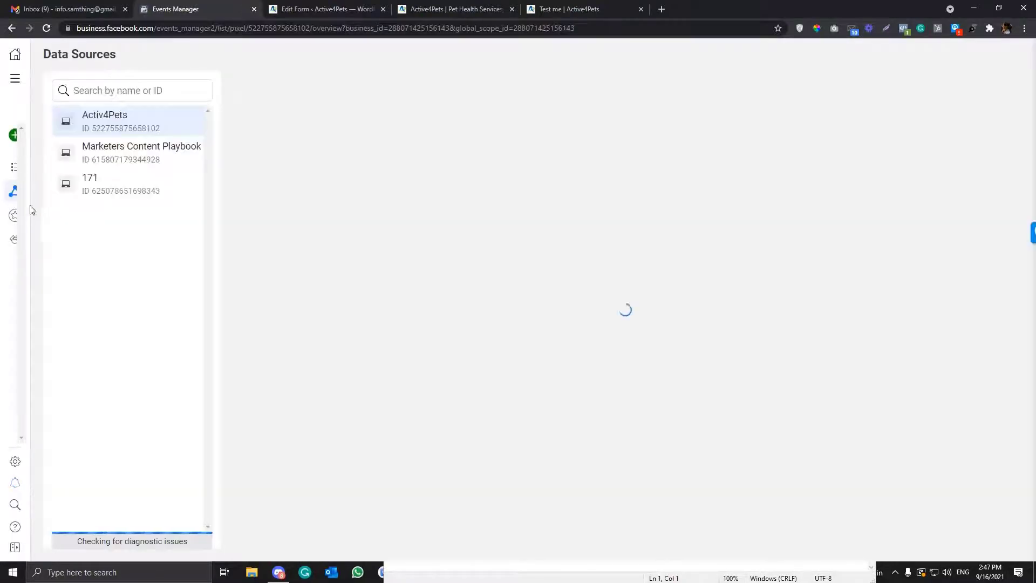
mouse_move(11, 210)
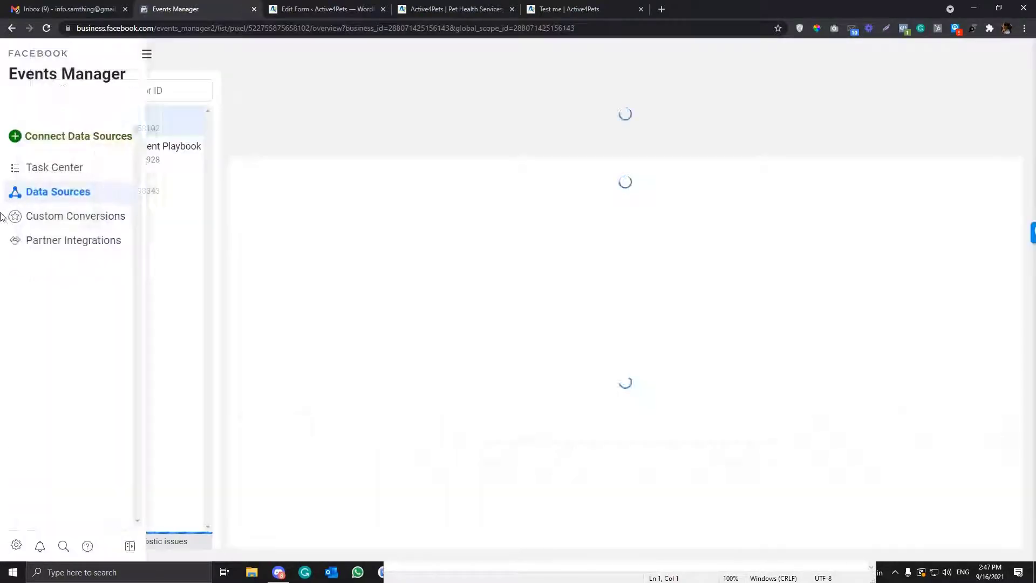
left_click(120, 217)
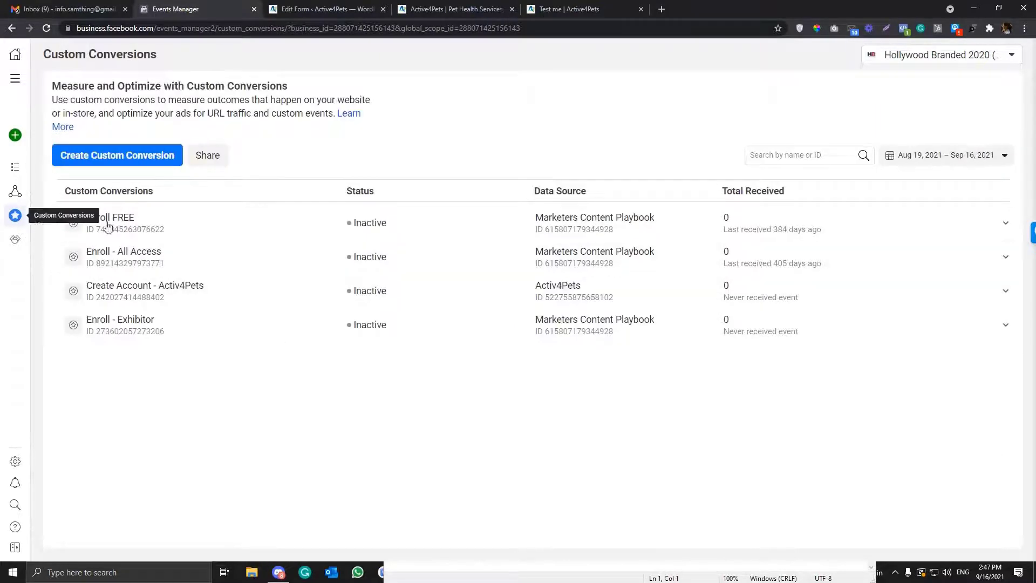
left_click(922, 63)
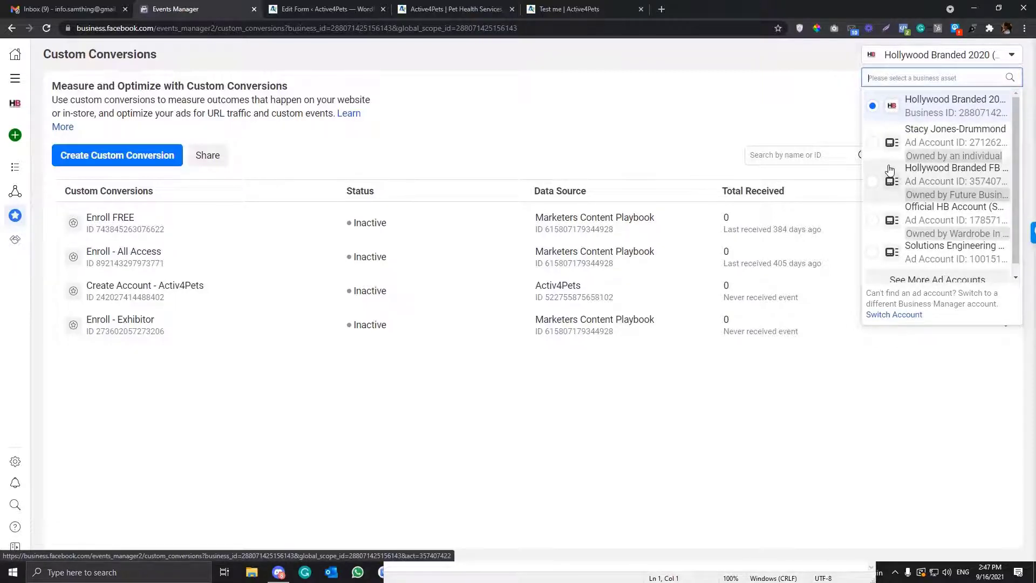
scroll(890, 171, "down", 1)
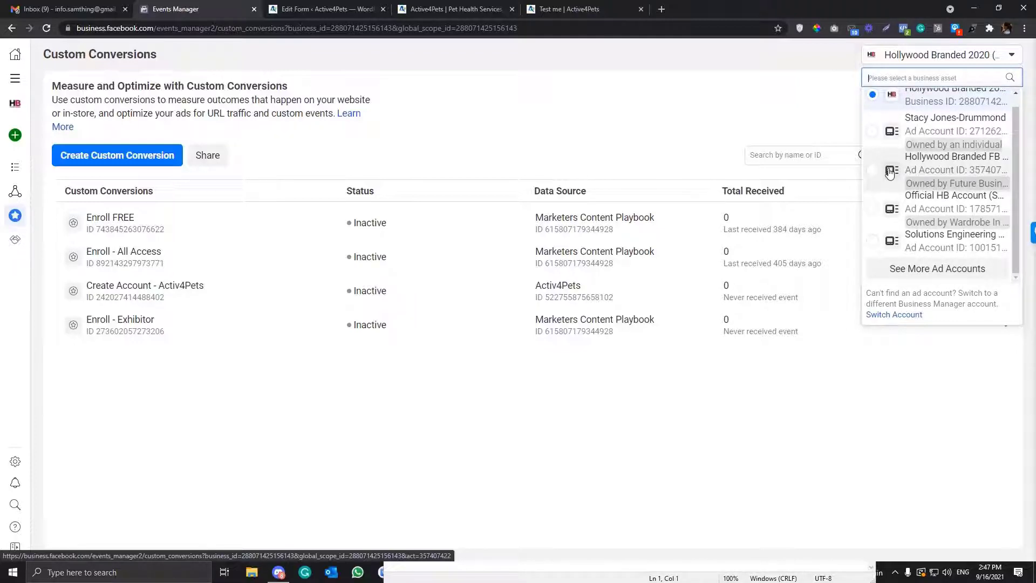
left_click(884, 210)
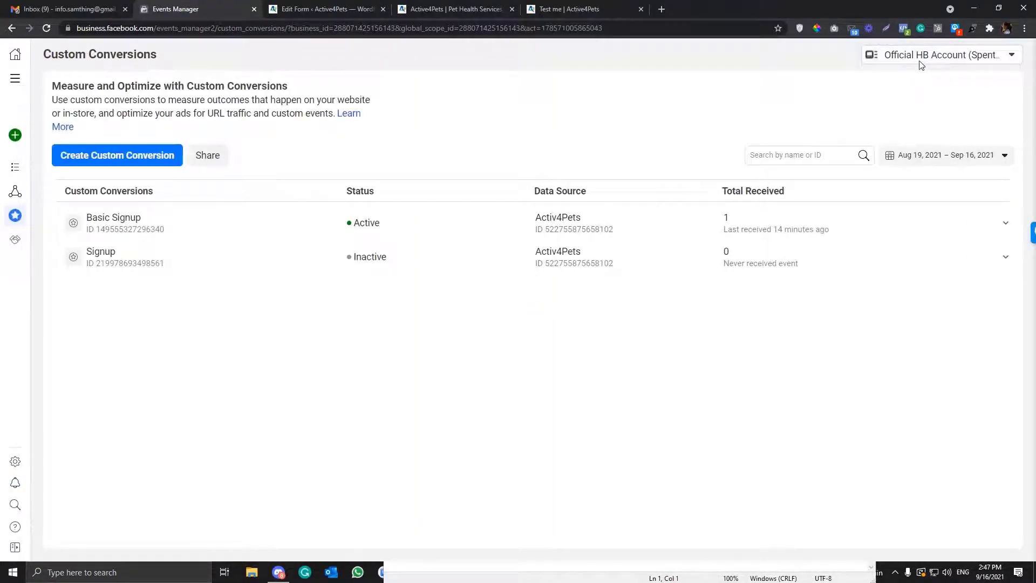
- Start a new custom conversion named "test sign" with All URL Traffic as its conversion event
left_click(122, 164)
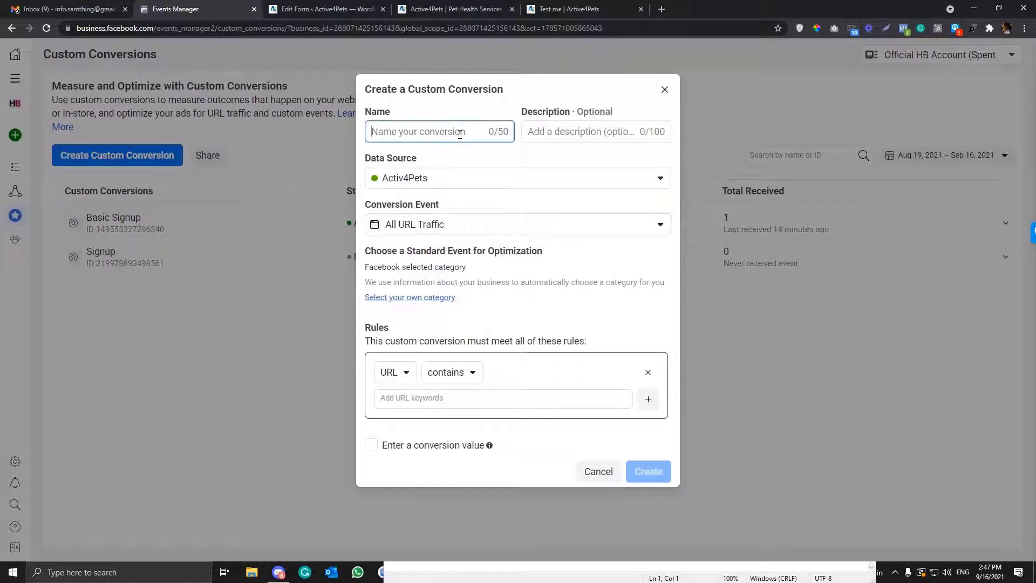
type("test sign")
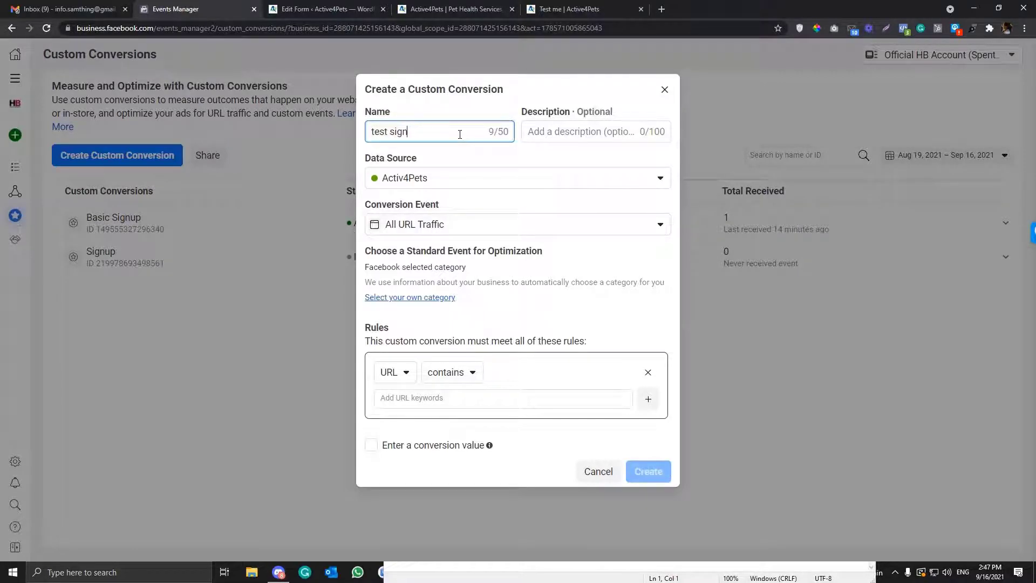
left_click(470, 225)
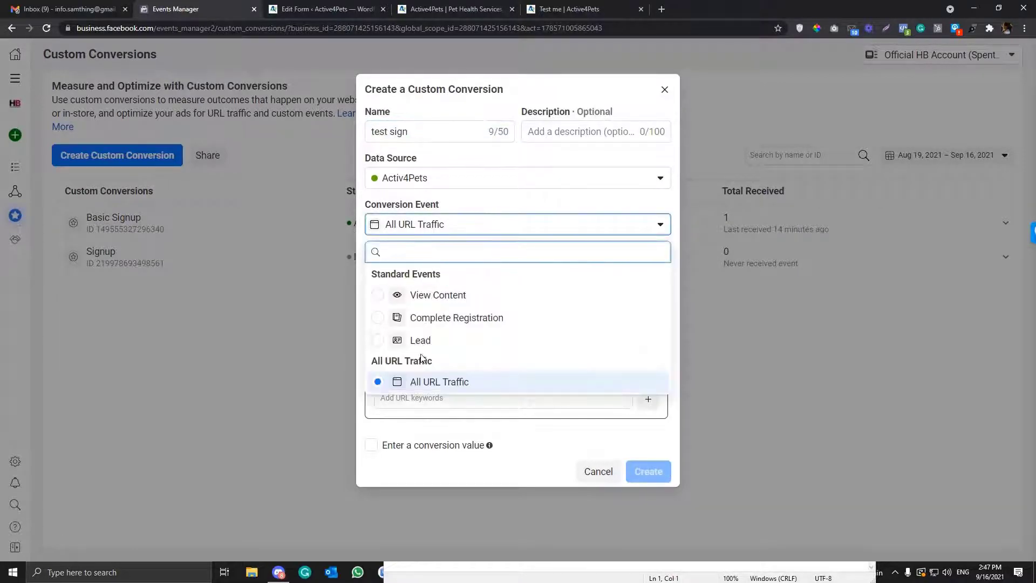
left_click(417, 382)
left_click(430, 225)
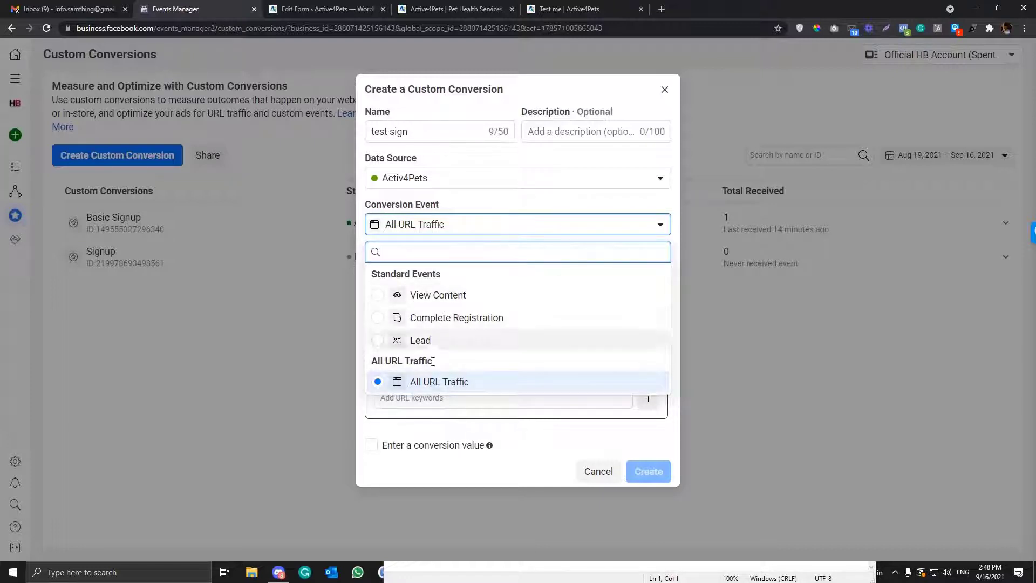
left_click(460, 384)
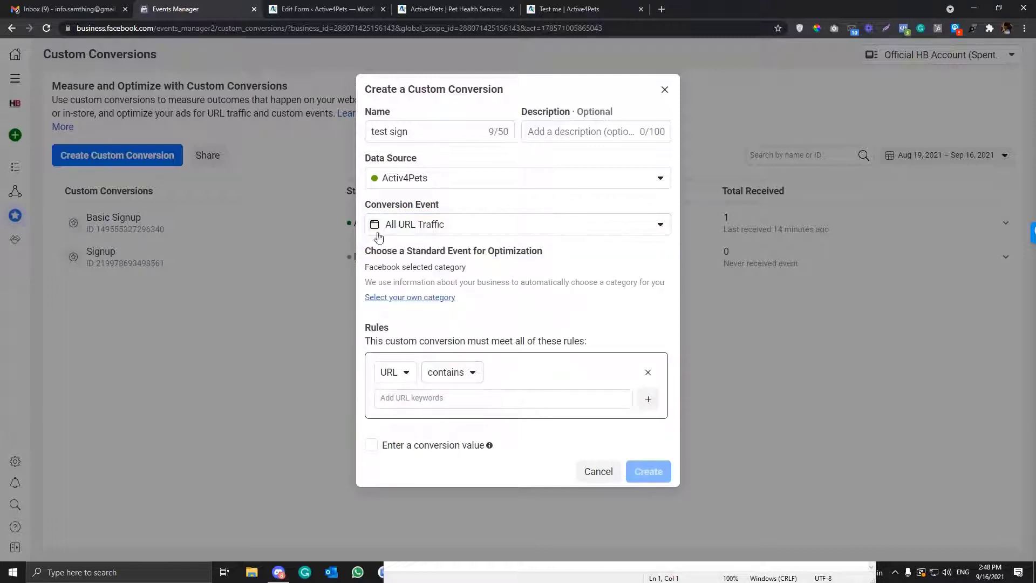
left_click(436, 232)
left_click(423, 388)
left_click(388, 376)
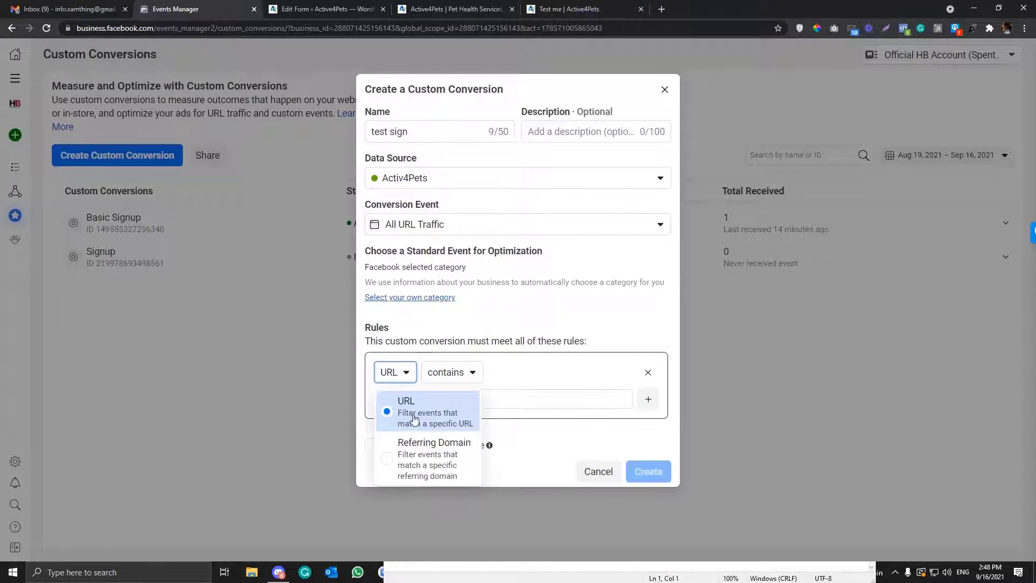
left_click(450, 372)
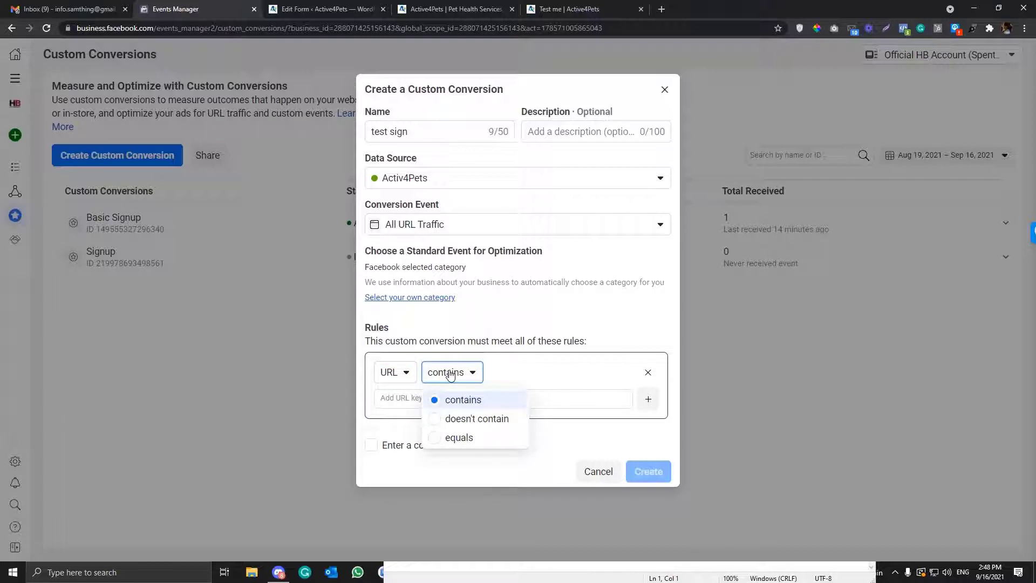
left_click(408, 393)
left_click(439, 372)
left_click(459, 438)
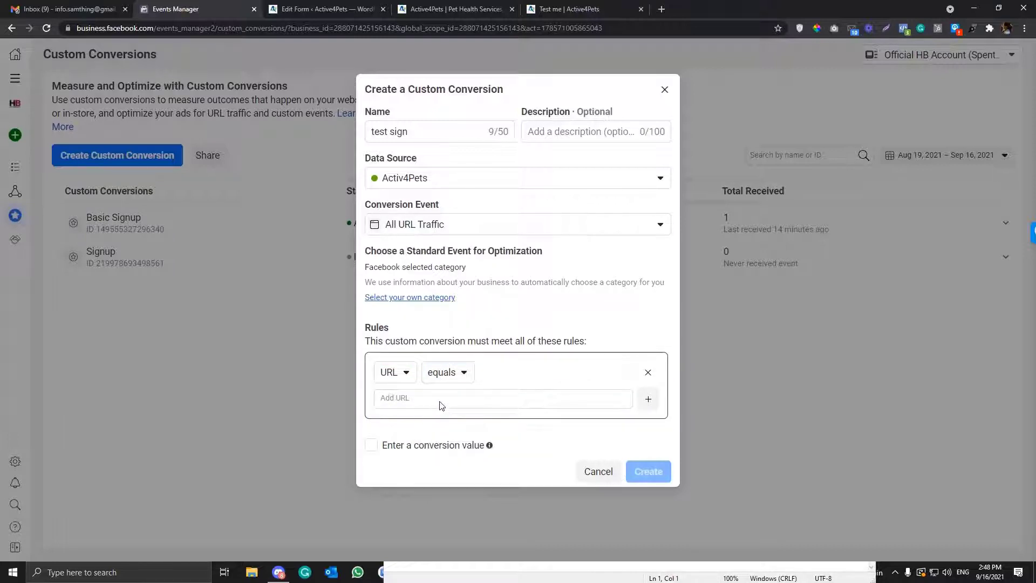
left_click(442, 404)
type("https://new.activ4pets.com/test-me/")
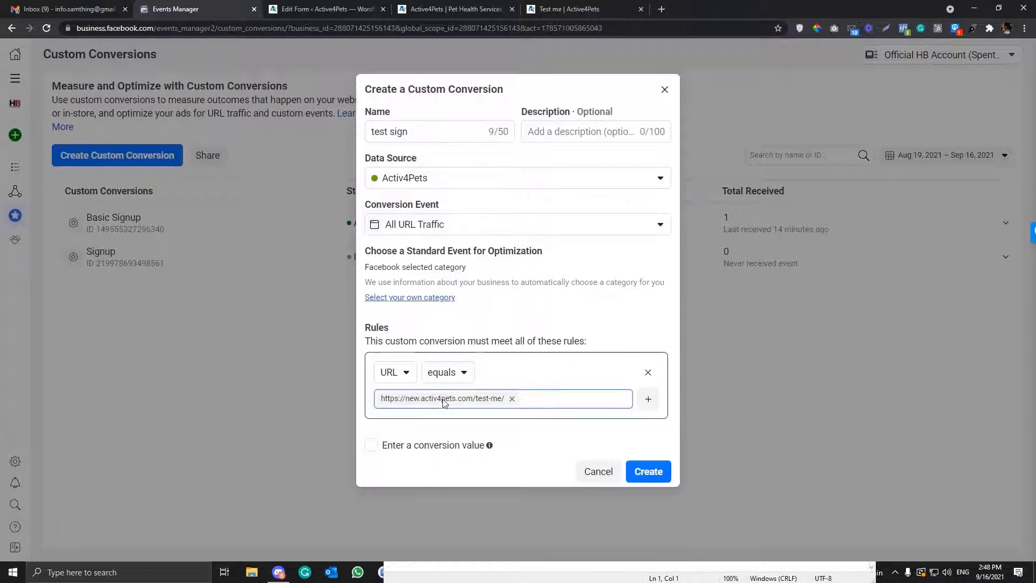
- Remove the full address from the rule and make it match when the URL contains test-me
left_click(512, 399)
left_click(406, 369)
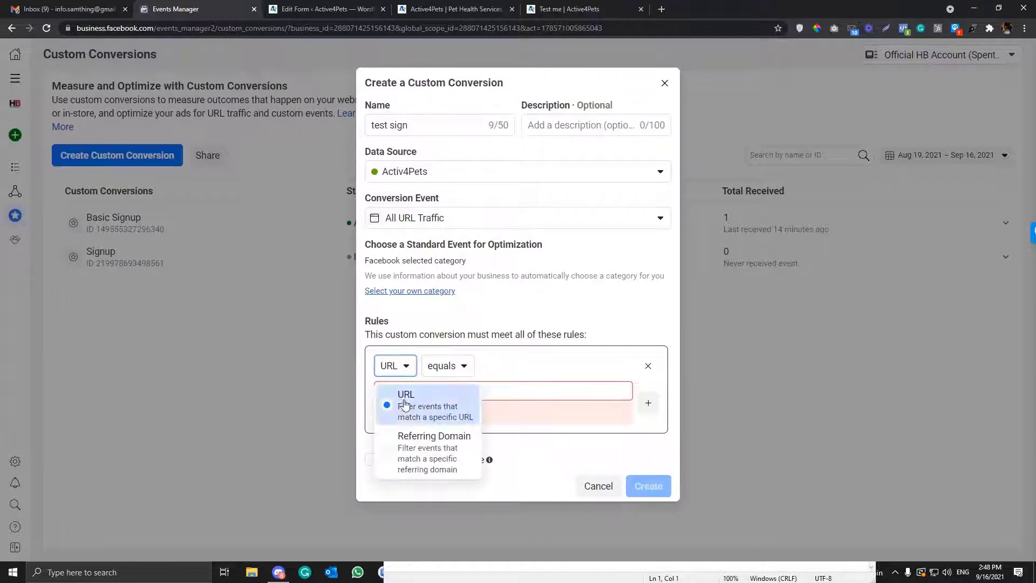
left_click(406, 406)
left_click(449, 369)
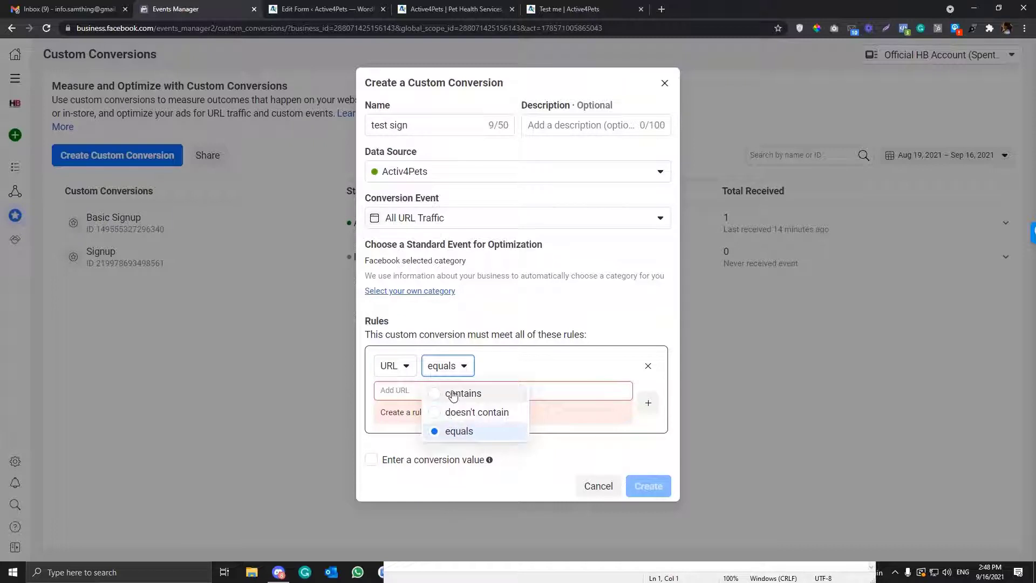
left_click(449, 394)
type("est-me")
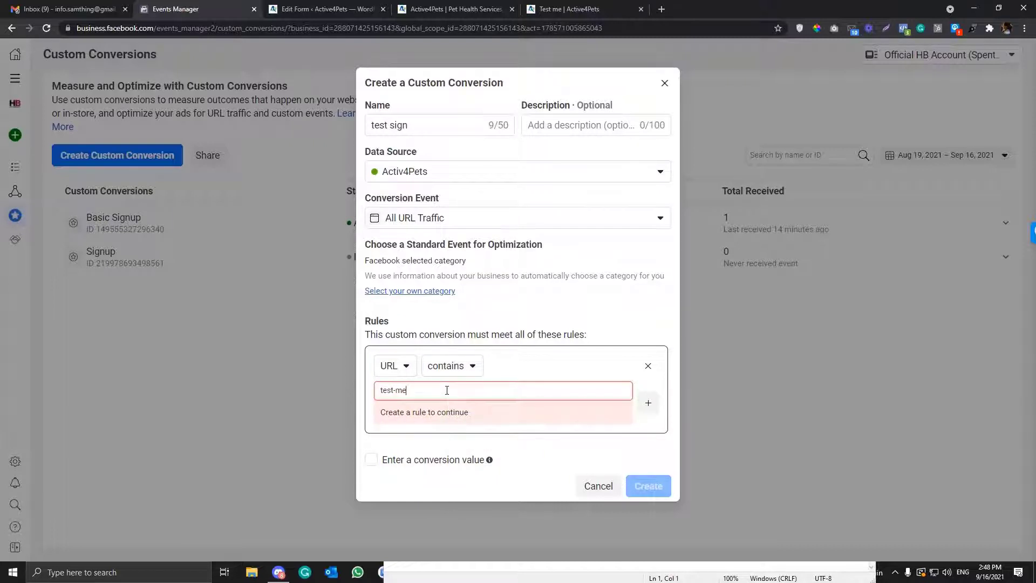
key("Return")
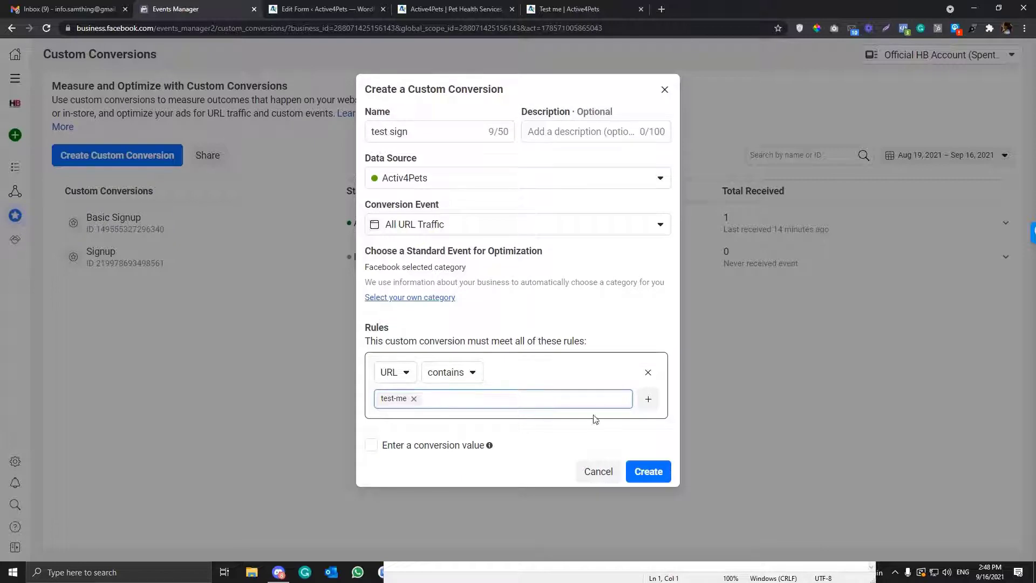
- Try out a second URL rule and the conversion value option, discarding both
left_click(648, 399)
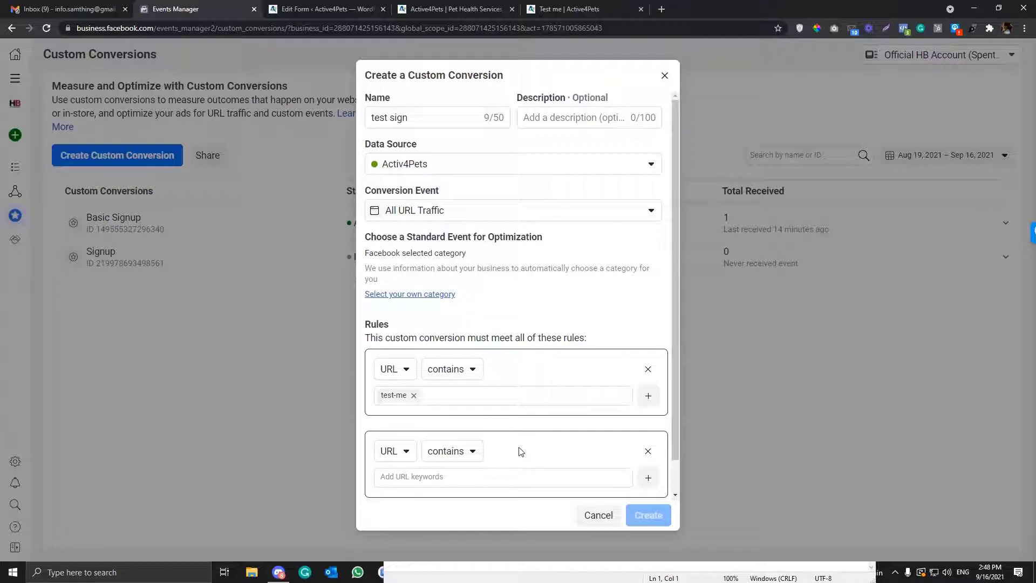
left_click(648, 451)
left_click(410, 454)
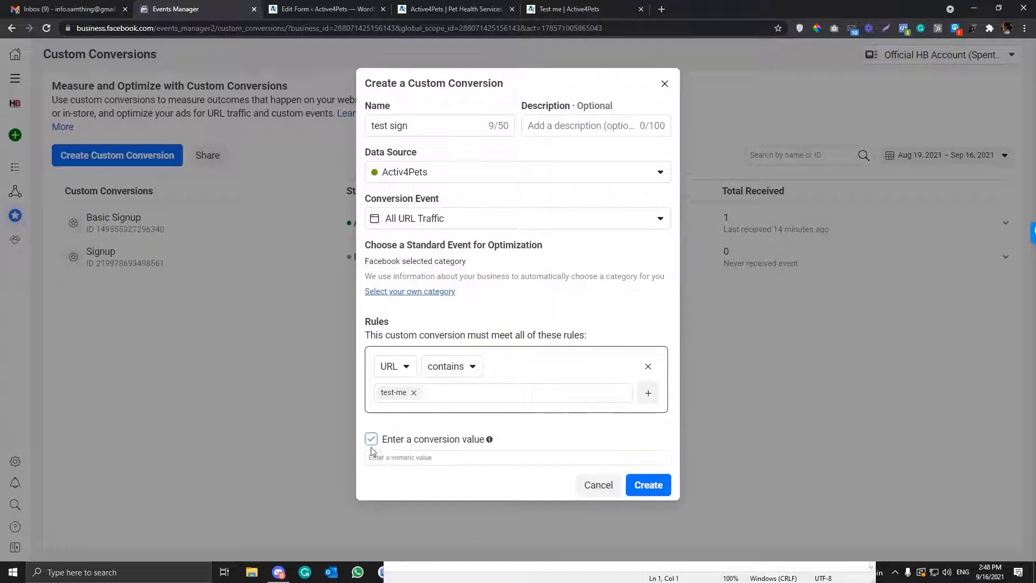
left_click(372, 441)
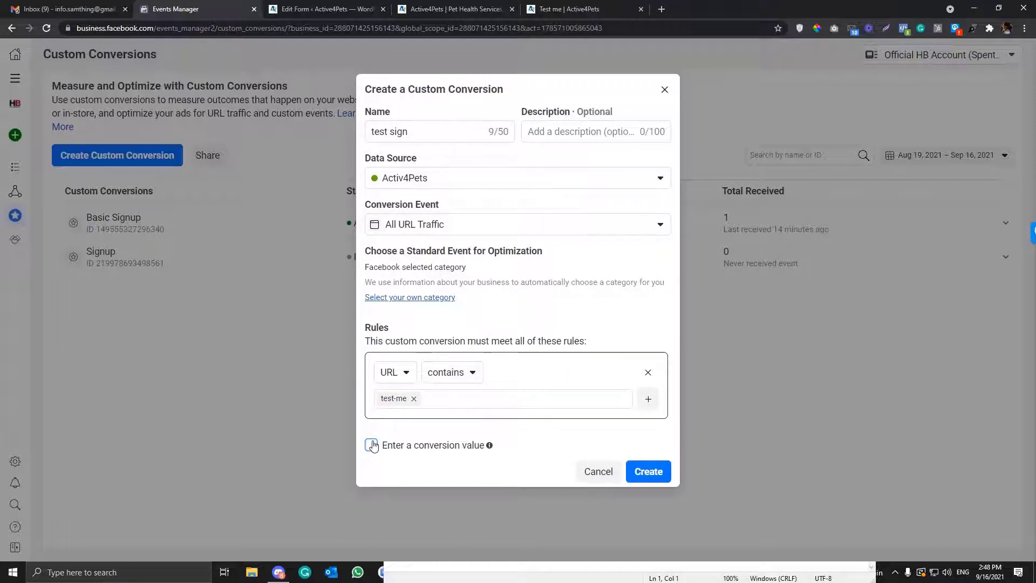
left_click(373, 446)
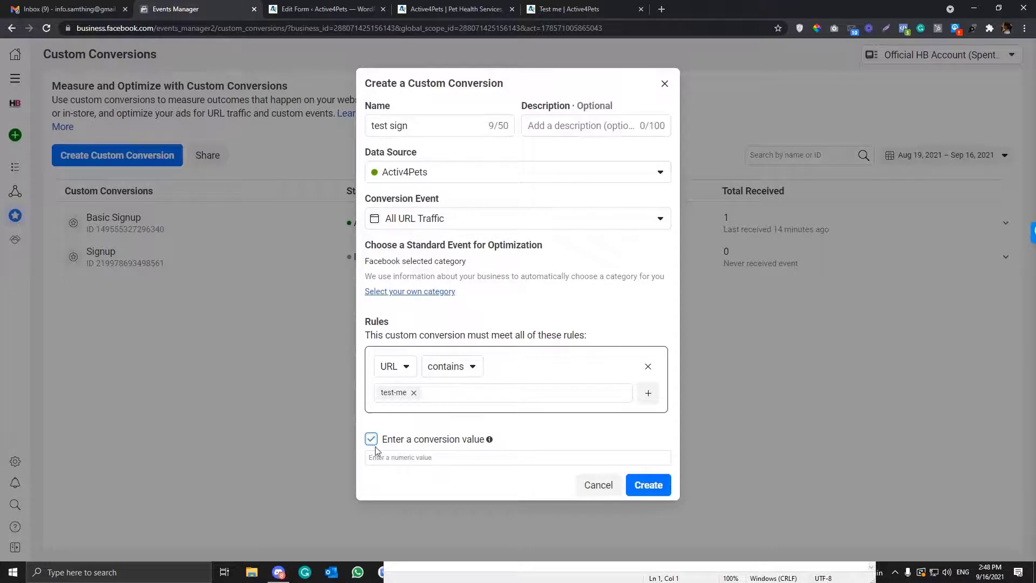
left_click(372, 446)
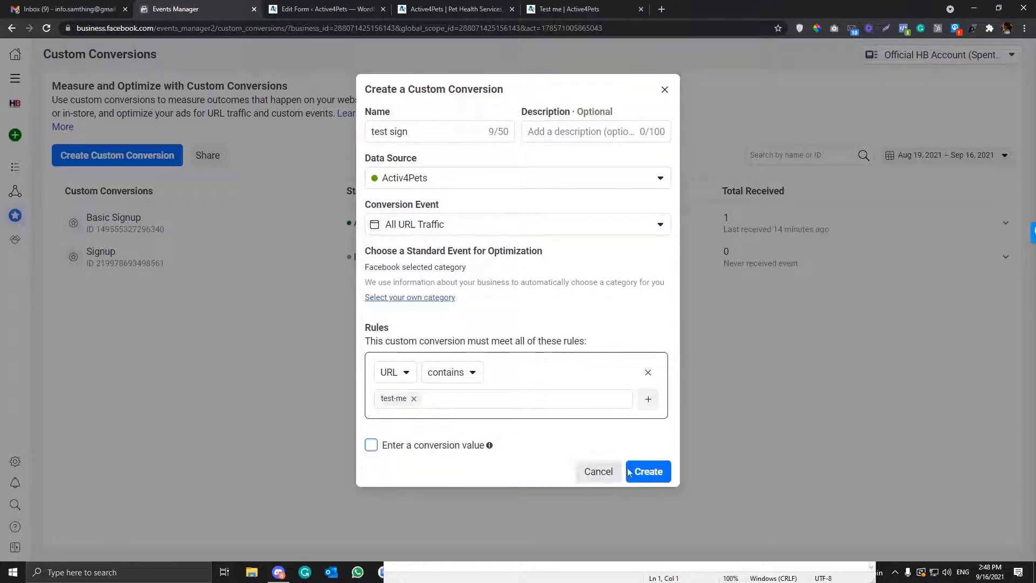
- Create the "test sign" custom conversion with its configured rule
left_click(654, 474)
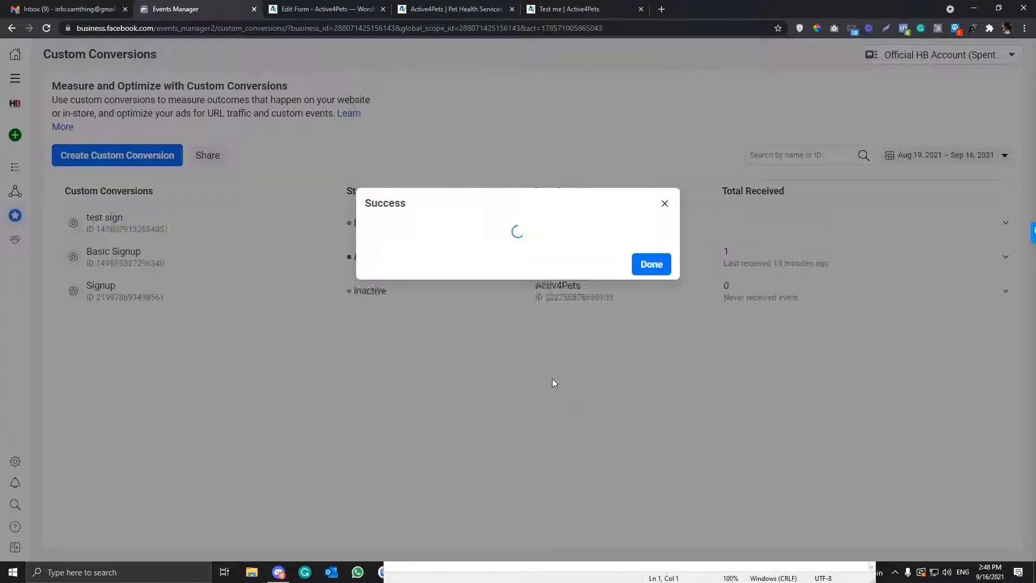
- Dismiss the success message and reload the list of custom conversions
left_click(651, 363)
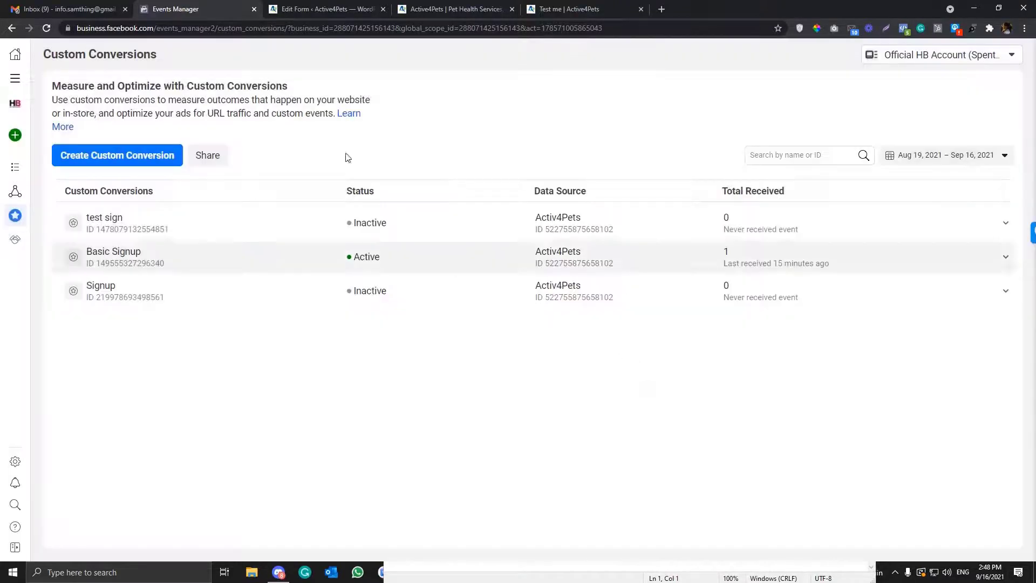
left_click(311, 30)
key("Return")
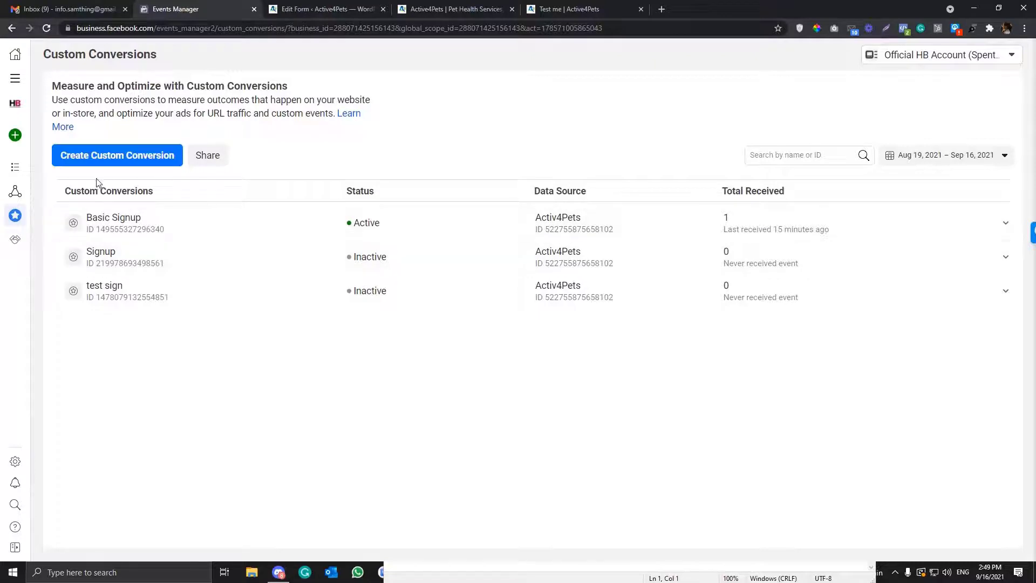
- Examine the Activ4Pets data source's event overview and the Event Setup section of its settings
mouse_move(16, 191)
left_click(77, 199)
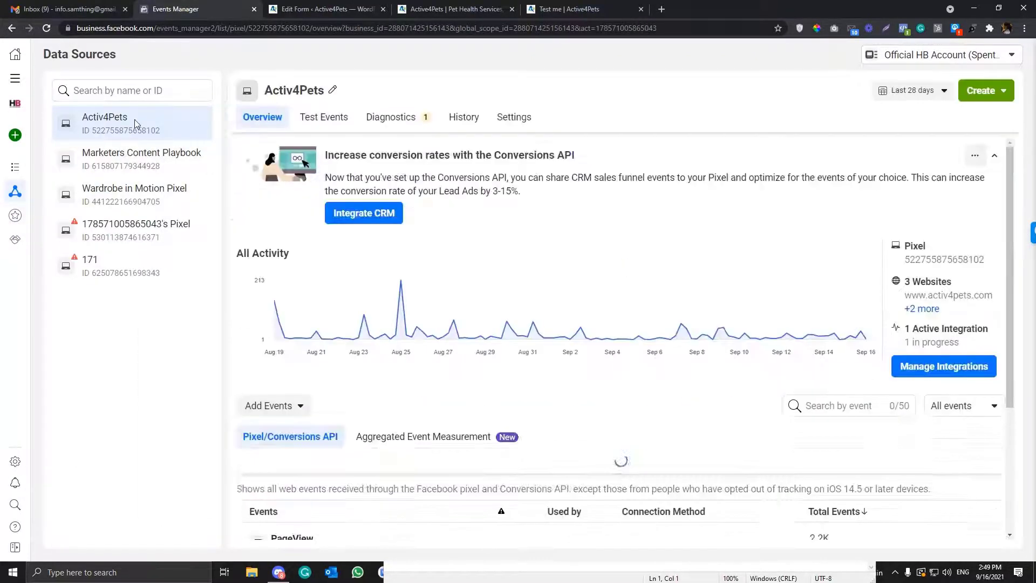
scroll(424, 274, "down", 3)
scroll(424, 276, "up", 3)
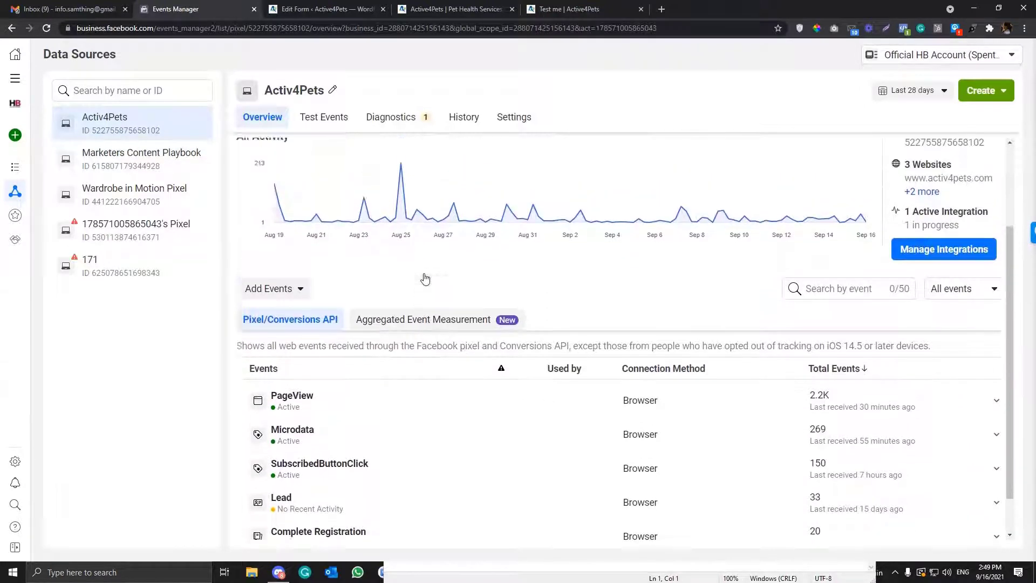
left_click(514, 118)
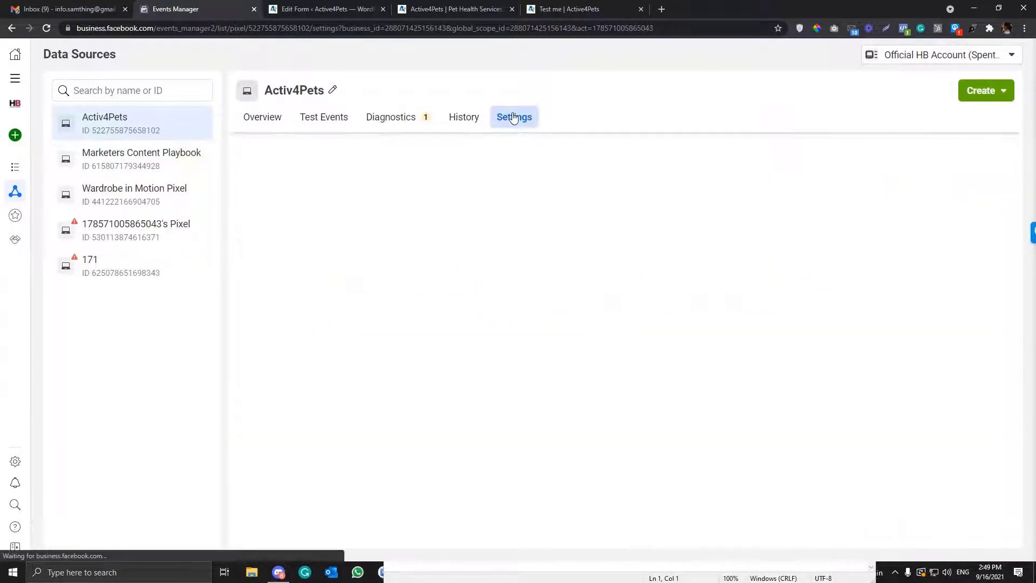
scroll(332, 324, "down", 10)
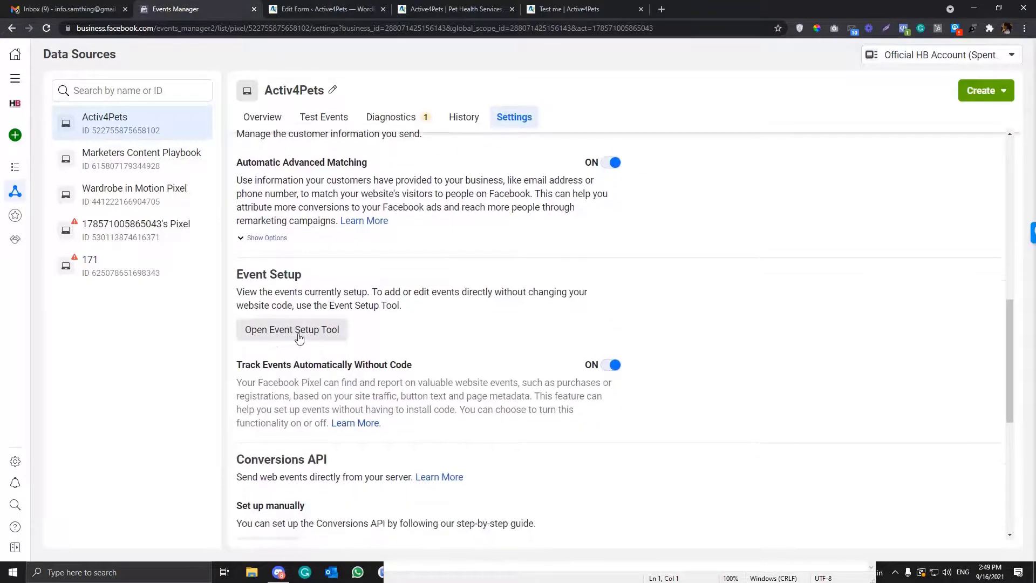
scroll(299, 161, "up", 3)
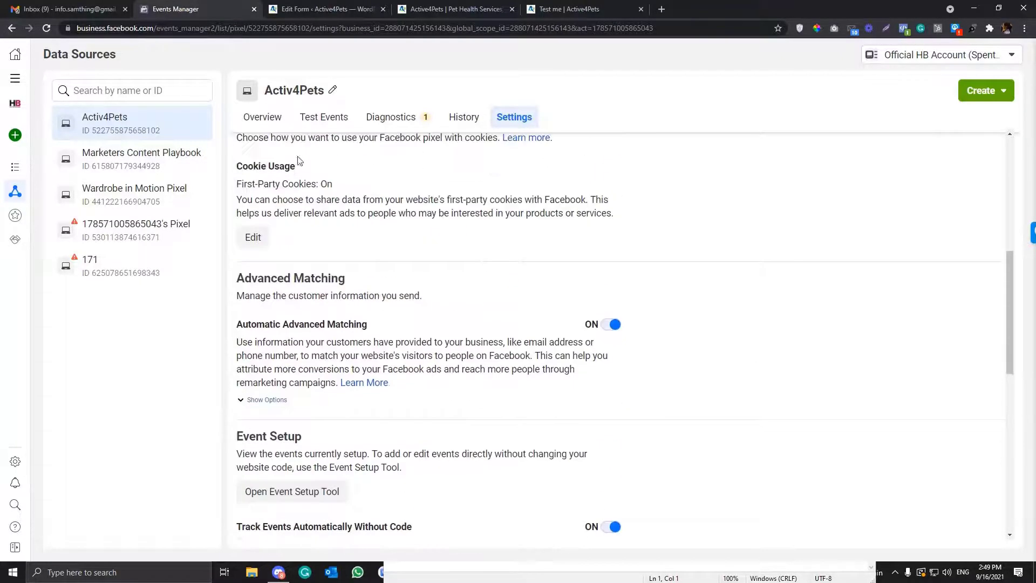
scroll(318, 435, "down", 1)
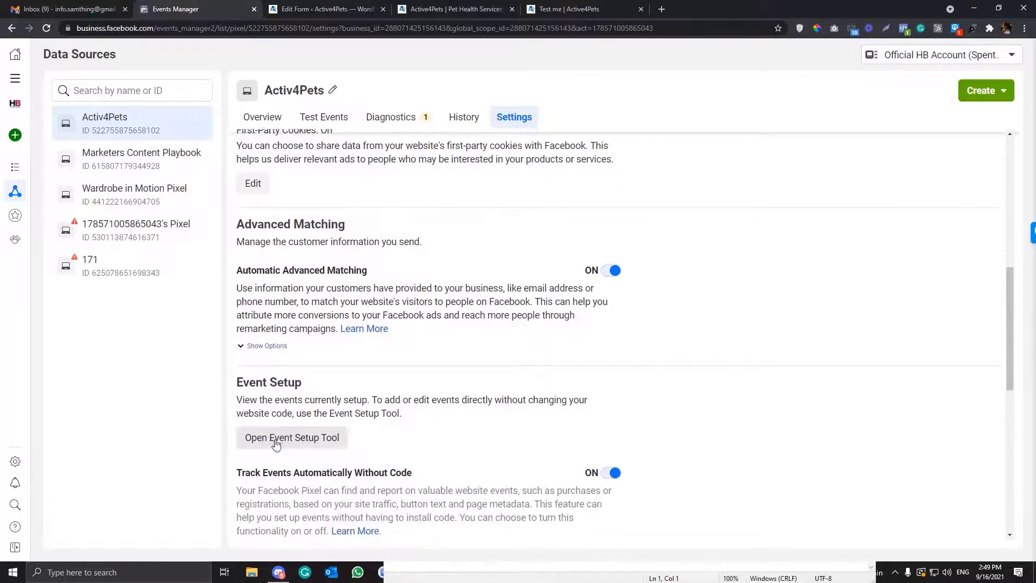
- Start adding events from the Activ4Pets pixel with the Event Setup Tool
left_click(270, 117)
left_click(297, 408)
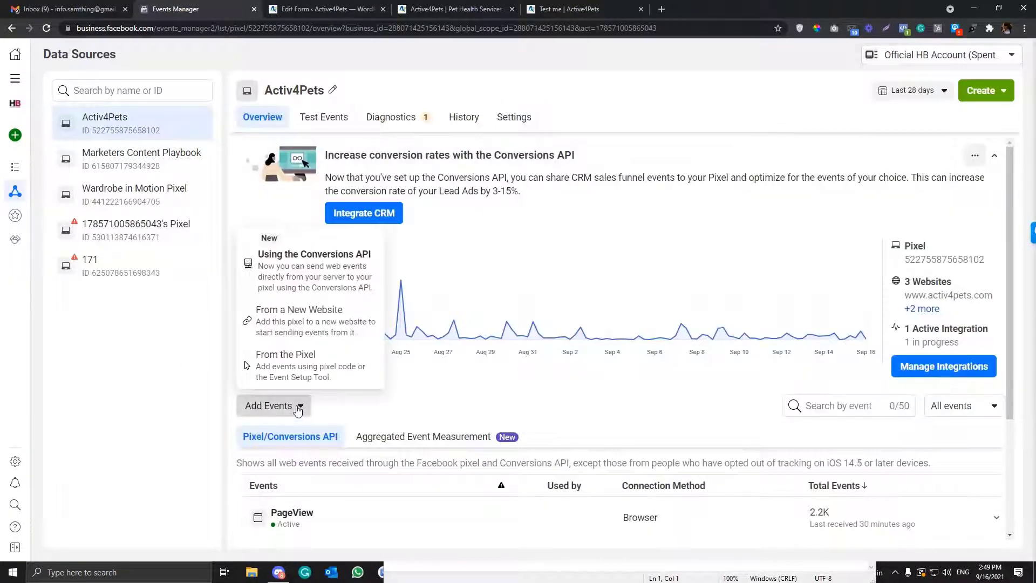
left_click(306, 365)
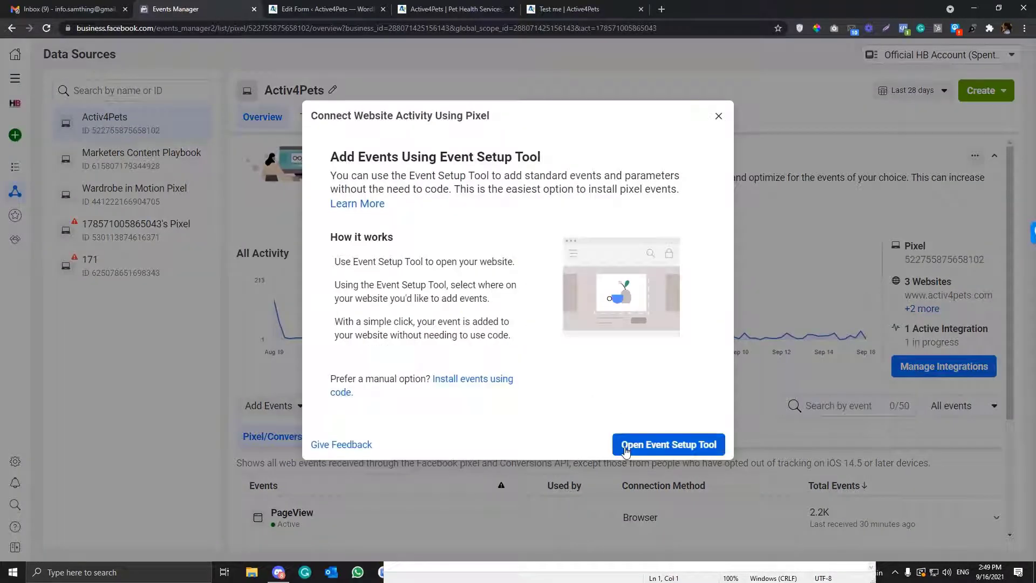
left_click(625, 446)
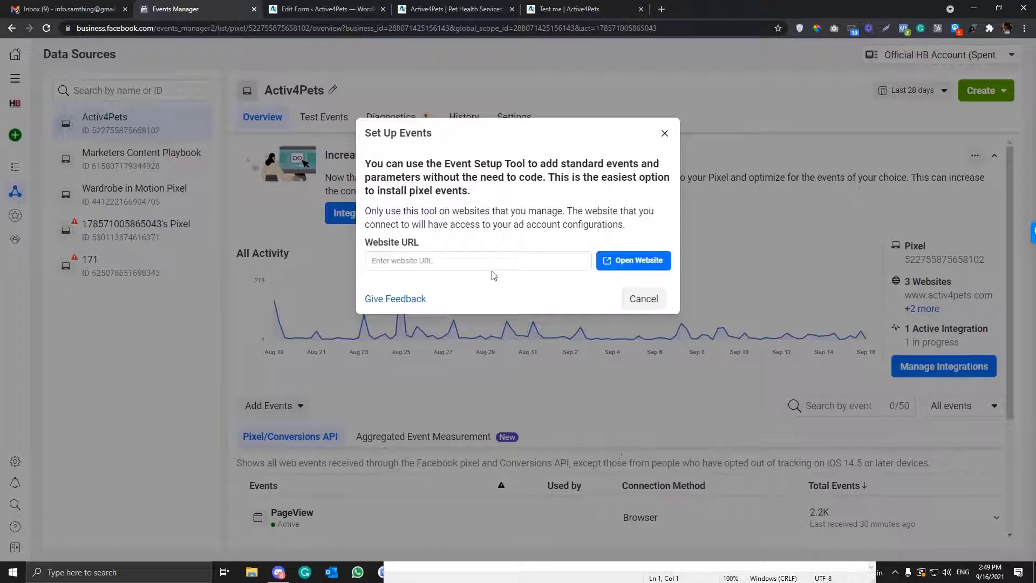
left_click(457, 9)
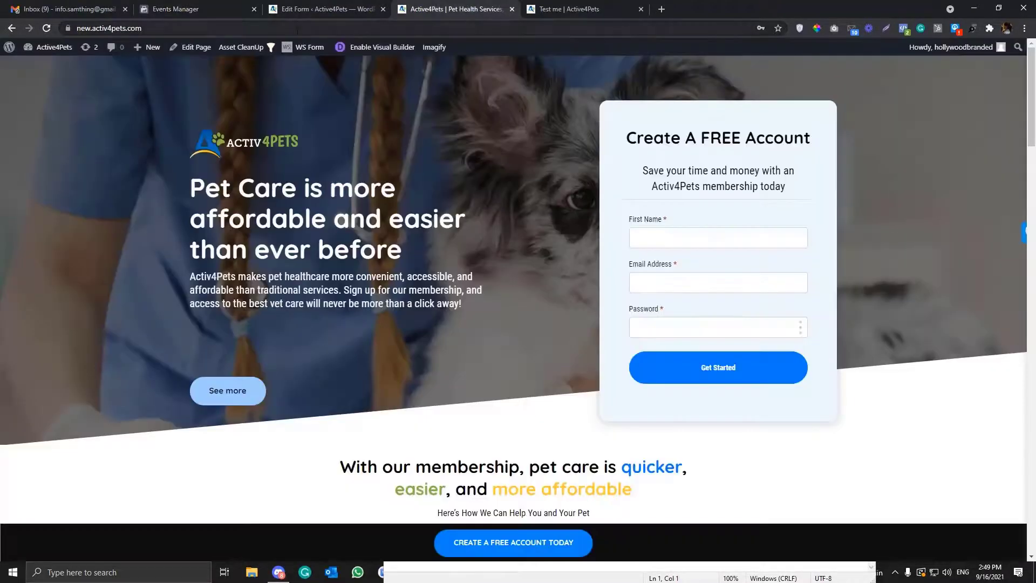
left_click(297, 30)
key("ctrl+c")
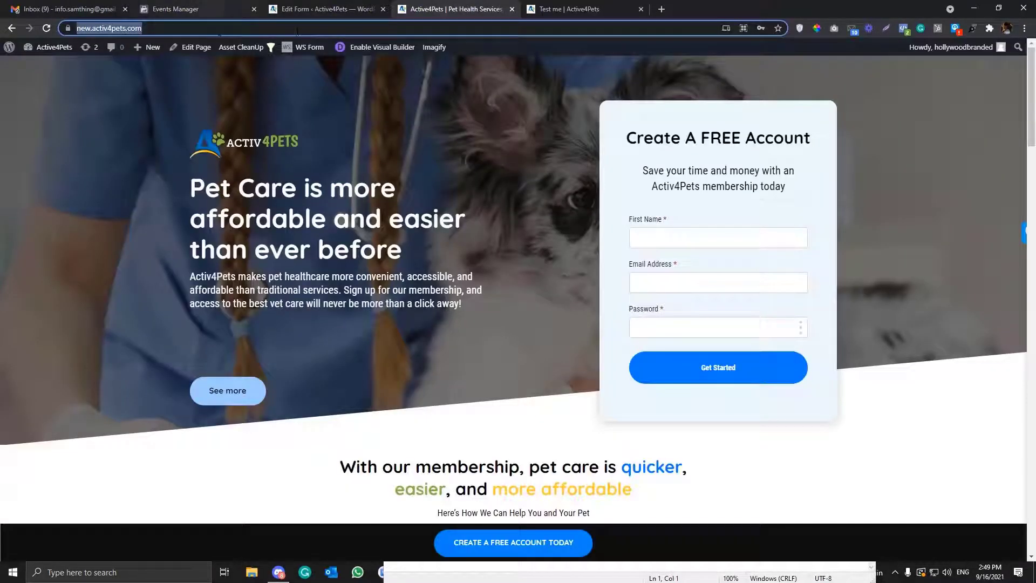
left_click(199, 9)
left_click(447, 263)
key("ctrl+v")
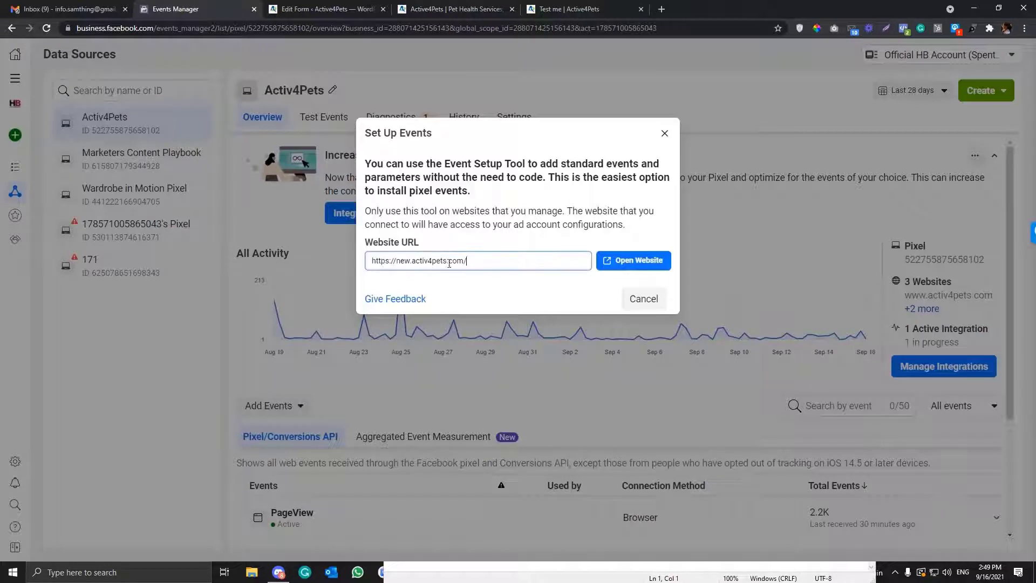
left_click(631, 261)
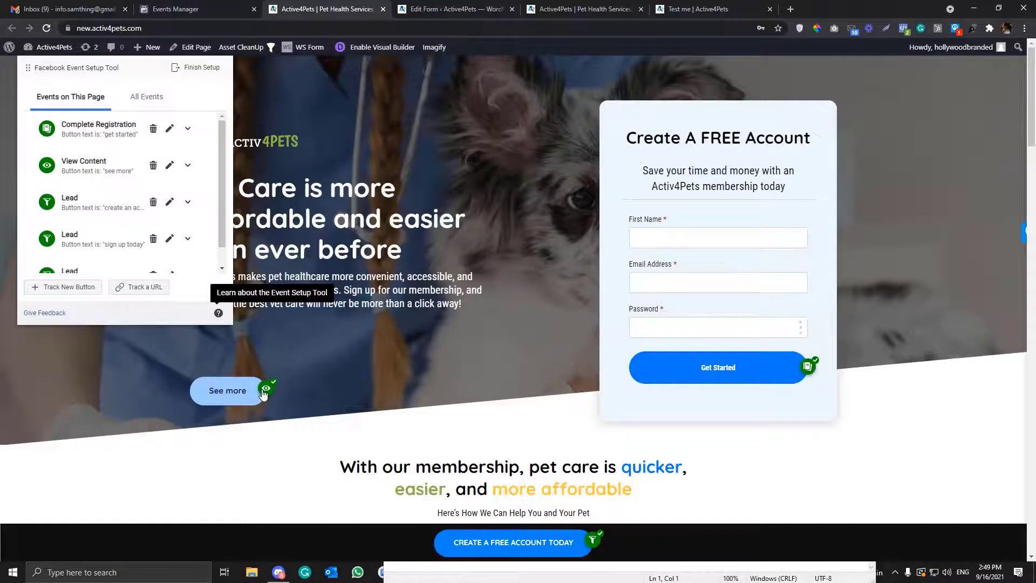
- Examine the homepage from top to bottom for buttons that already have pixel events assigned
scroll(264, 394, "down", 10)
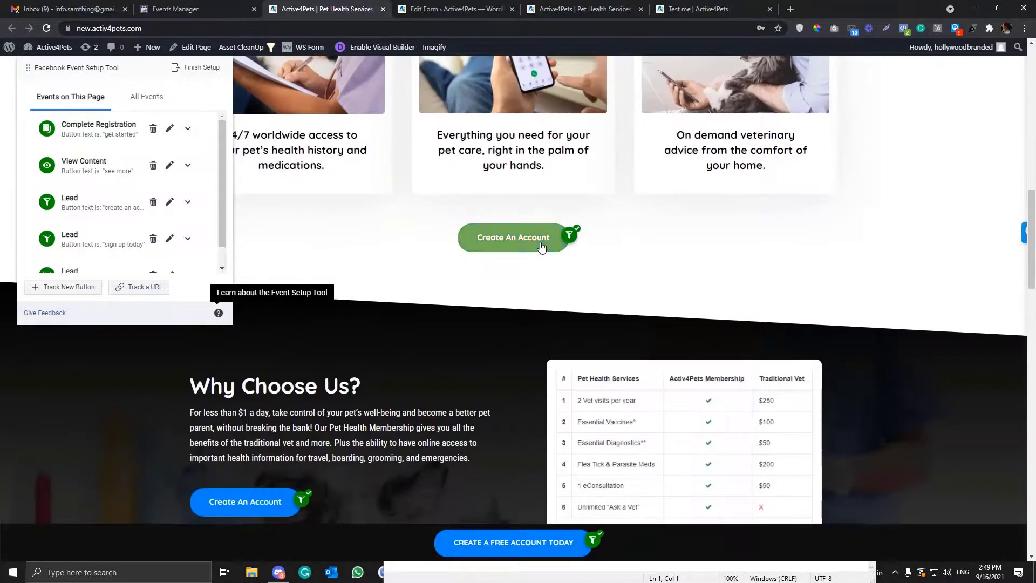
scroll(281, 381, "down", 3)
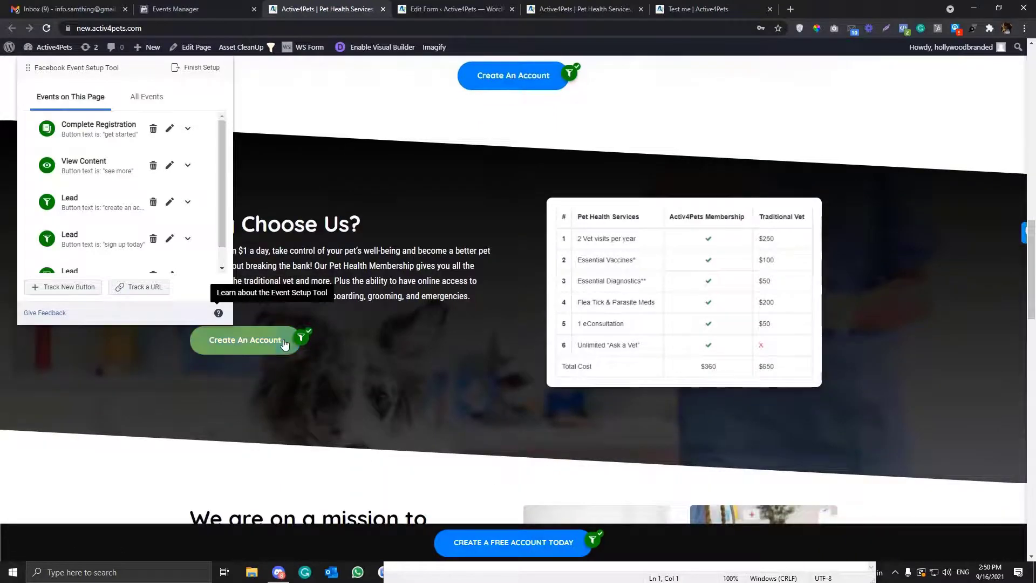
scroll(285, 343, "down", 6)
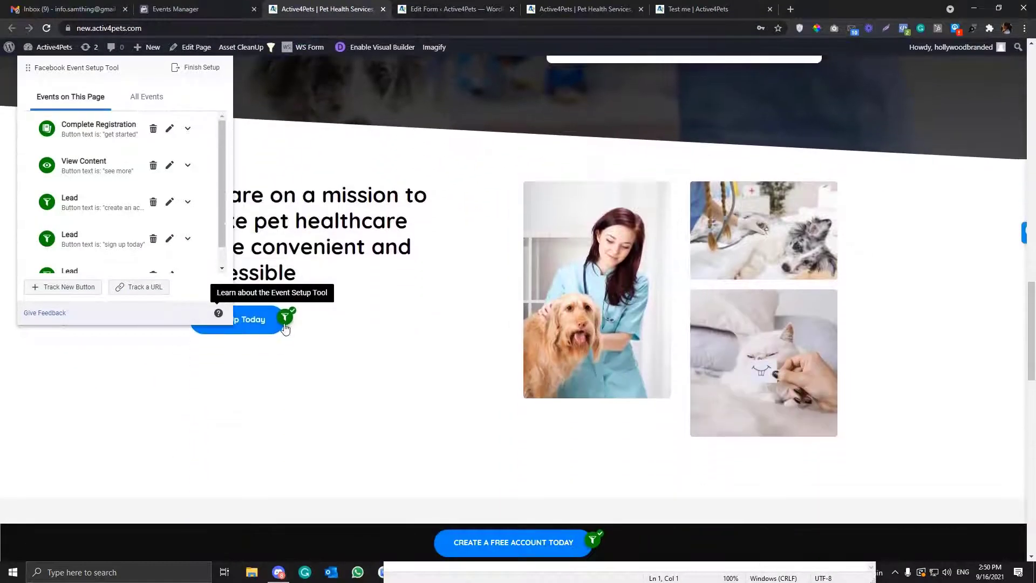
scroll(204, 245, "down", 1)
scroll(426, 333, "down", 8)
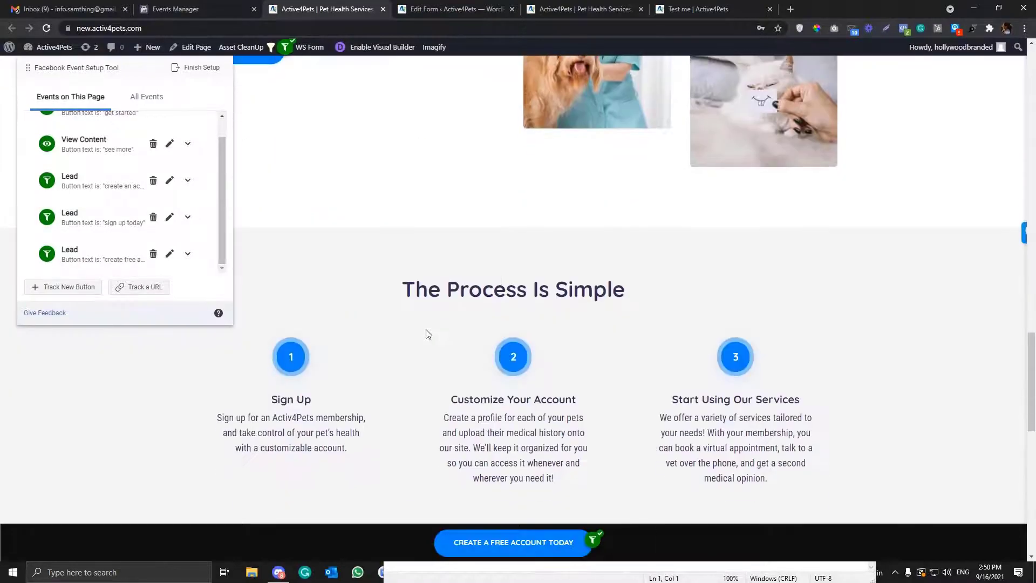
scroll(426, 333, "down", 8)
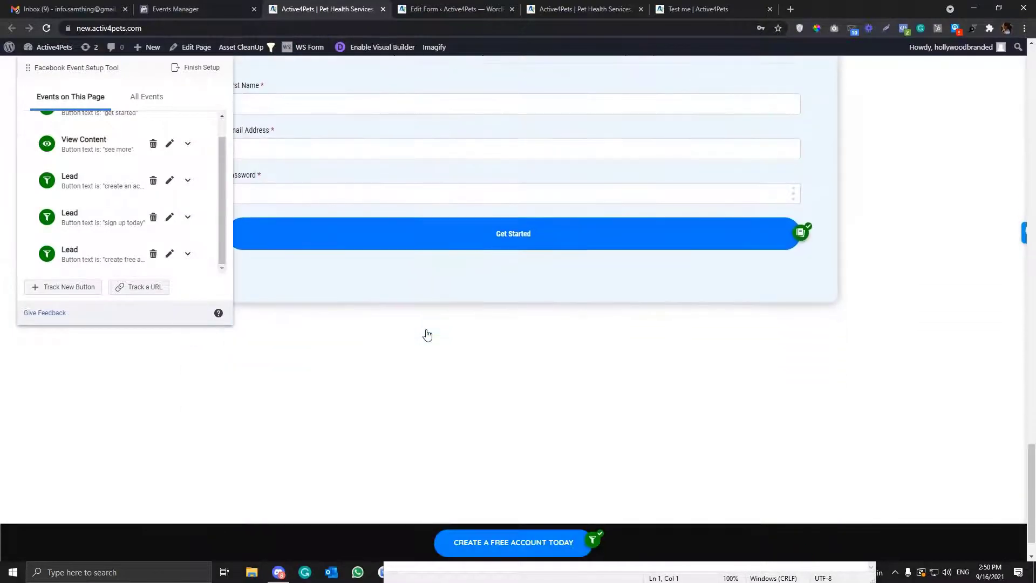
scroll(426, 333, "up", 6)
scroll(426, 329, "up", 15)
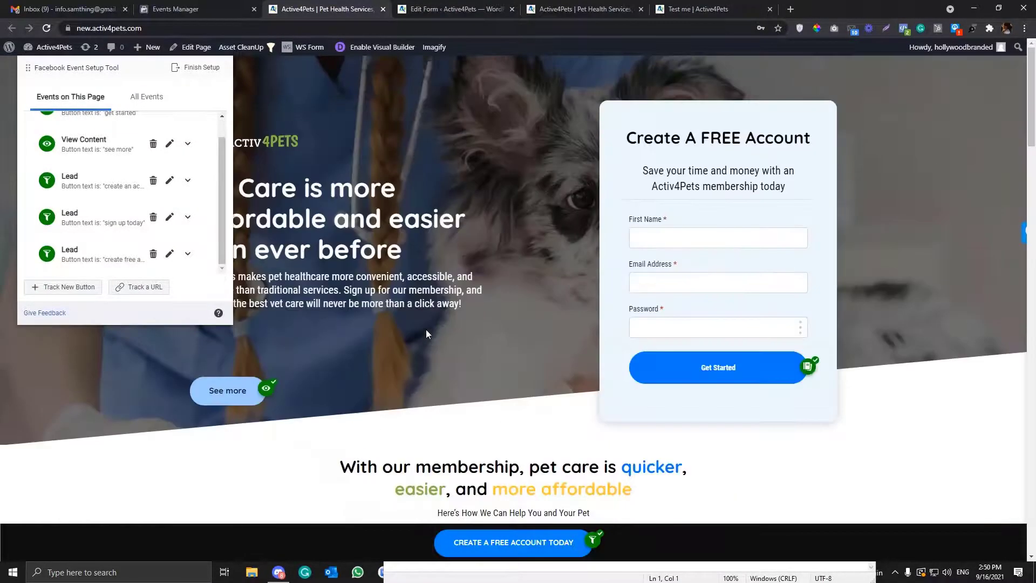
- Return to Events Manager, close the event setup dialog and expand the "test sign" custom conversion's details
left_click(165, 10)
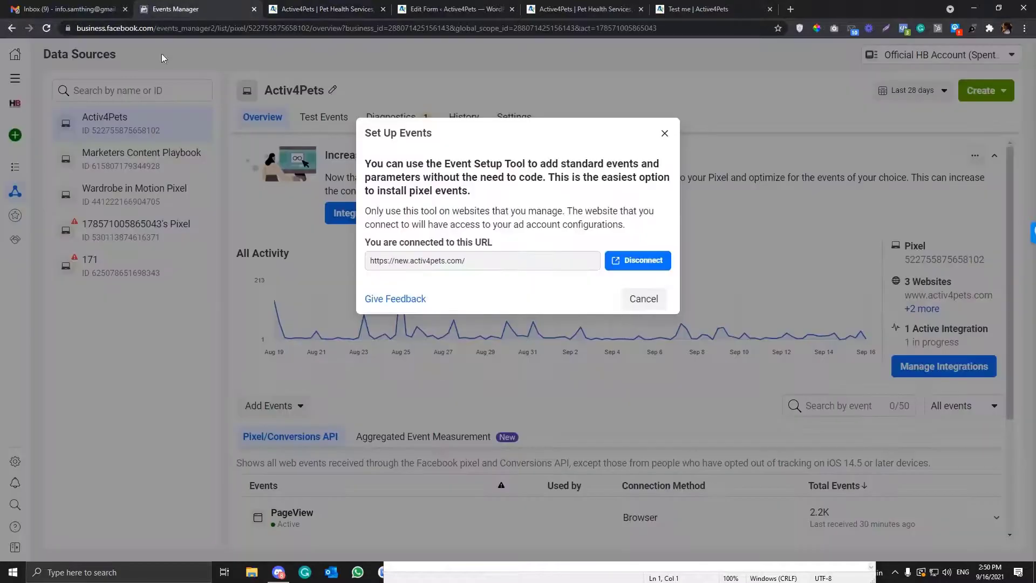
left_click(665, 132)
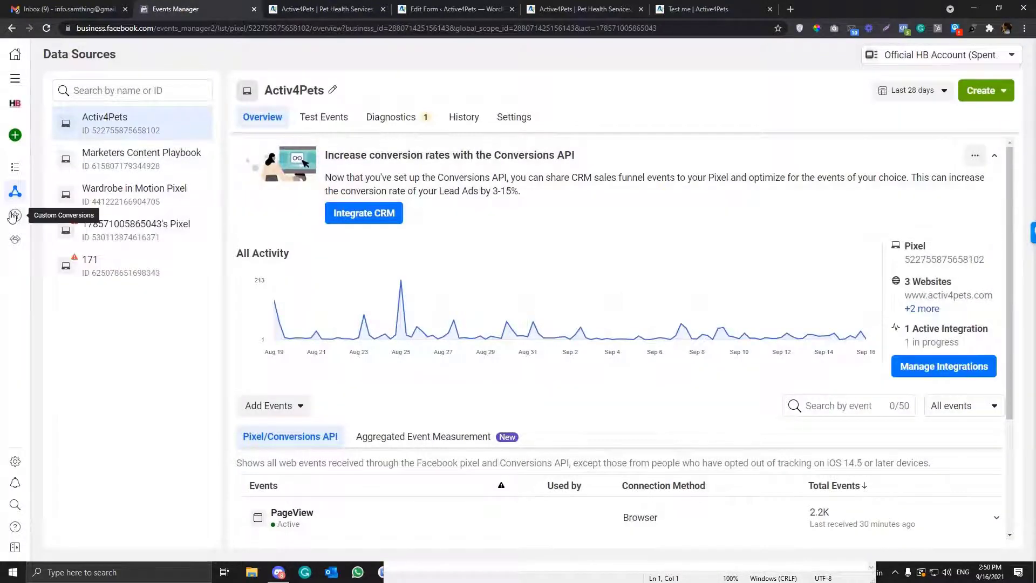
mouse_move(15, 216)
left_click(59, 216)
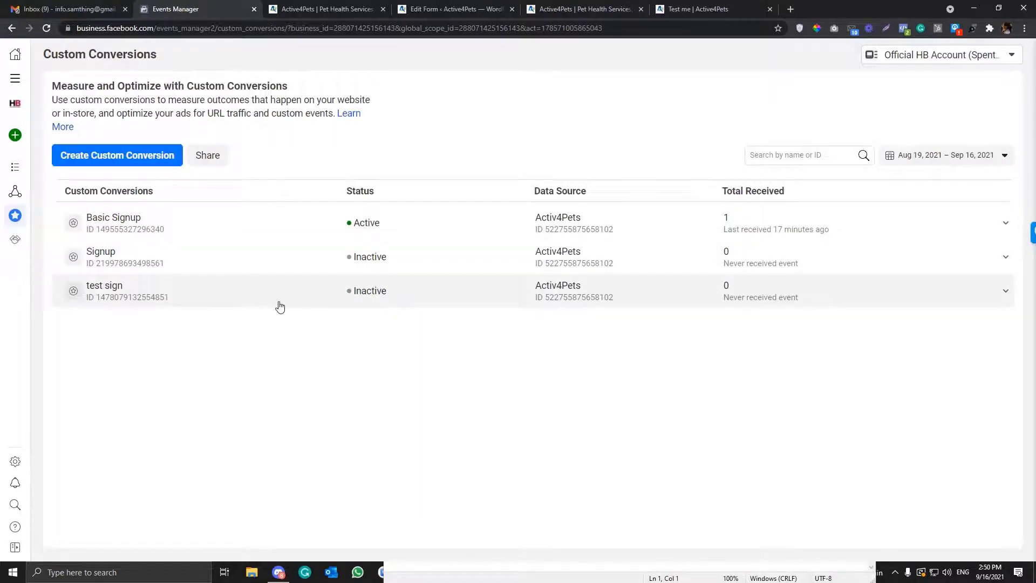
left_click(279, 306)
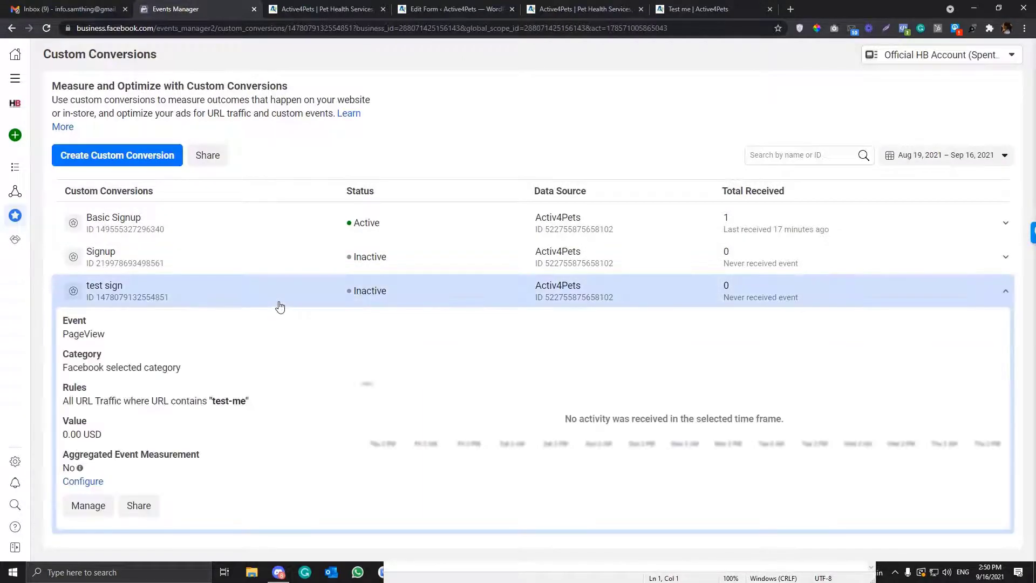
- Review the "test sign" conversion's category, URL rule and Aggregated Event Measurement setting
left_click_drag(63, 402, 218, 402)
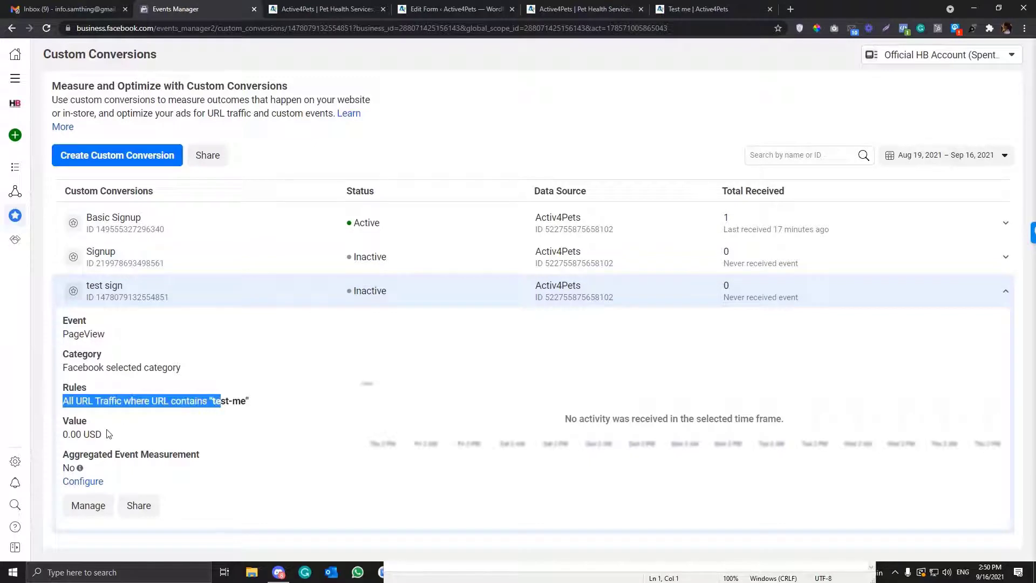
left_click(107, 431)
left_click_drag(64, 403, 236, 402)
left_click_drag(60, 455, 214, 457)
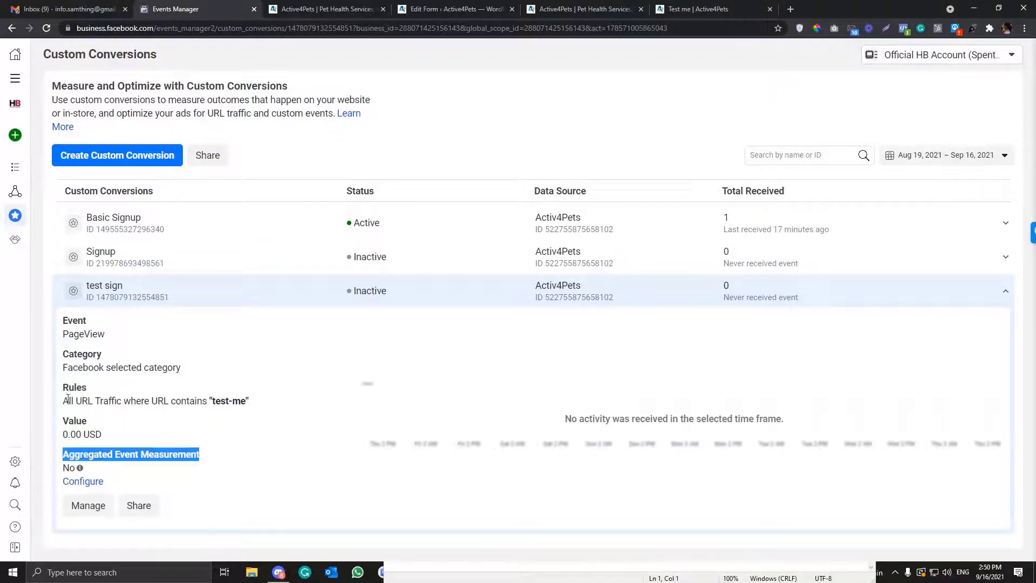
left_click_drag(67, 401, 141, 405)
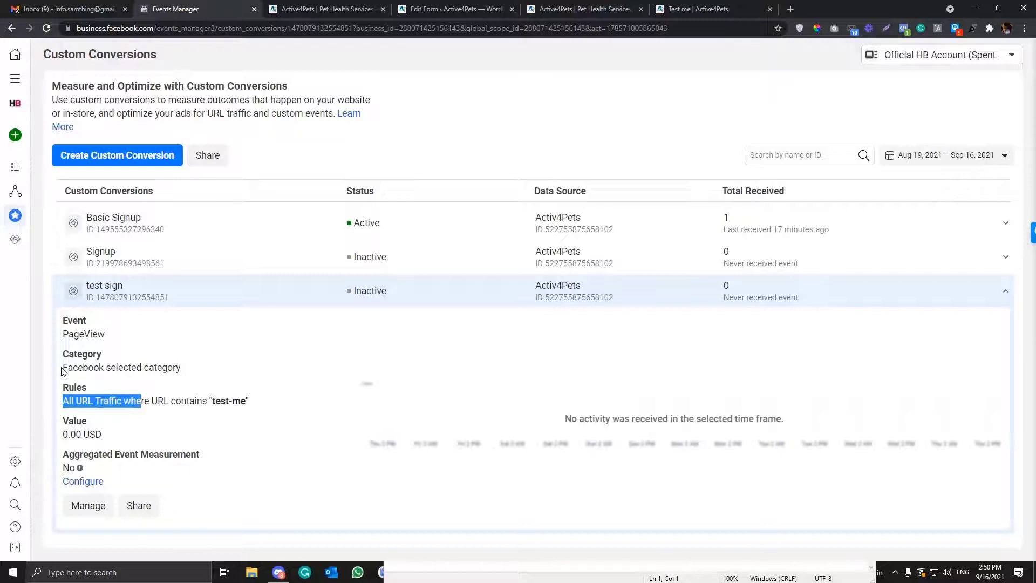
left_click_drag(61, 371, 176, 369)
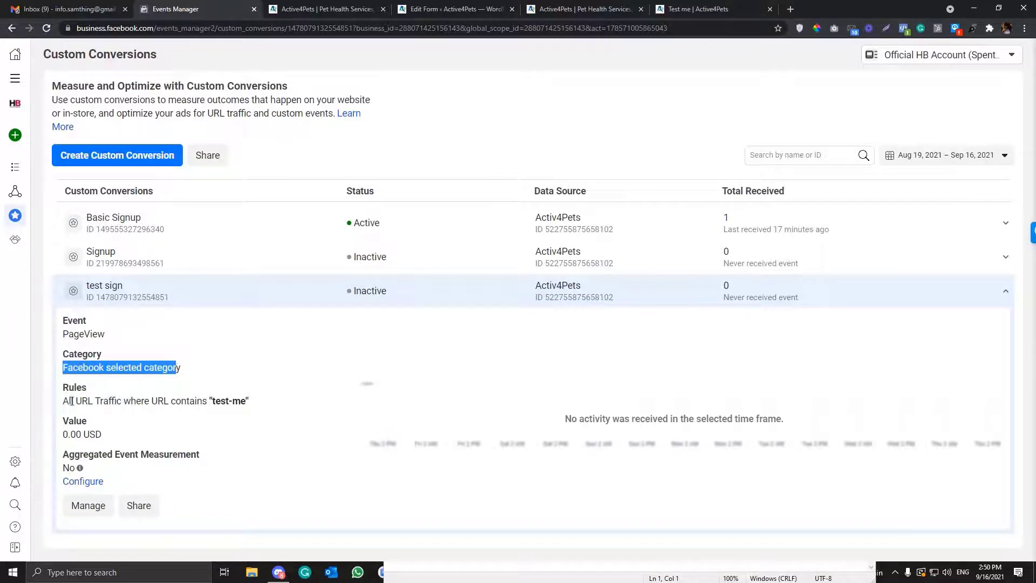
left_click_drag(75, 401, 173, 404)
- Compare the signup form page with the "test-me" URL rule of the custom conversion
left_click(327, 9)
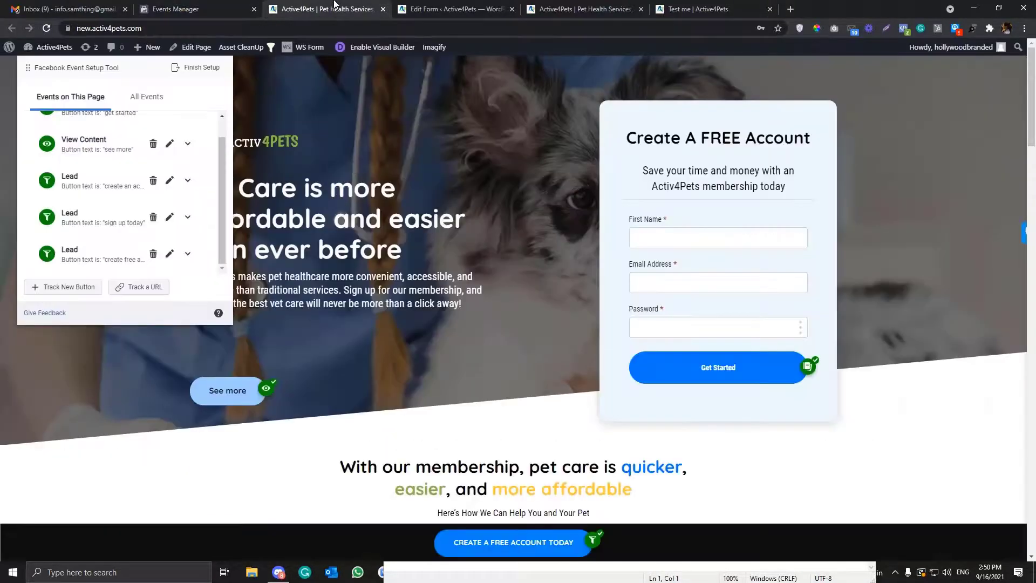
left_click(221, 6)
left_click(186, 402)
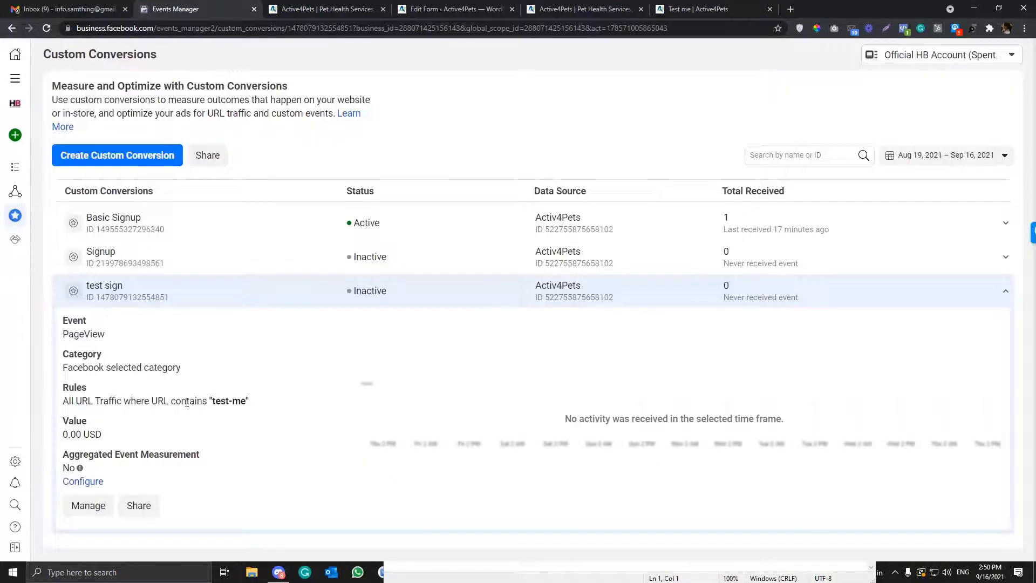
left_click(334, 6)
left_click(221, 7)
left_click(334, 7)
left_click(209, 18)
left_click_drag(228, 403, 247, 401)
- Fill in the Activ4Pets signup form with a first name, an email address and the account password
left_click(311, 8)
left_click(654, 237)
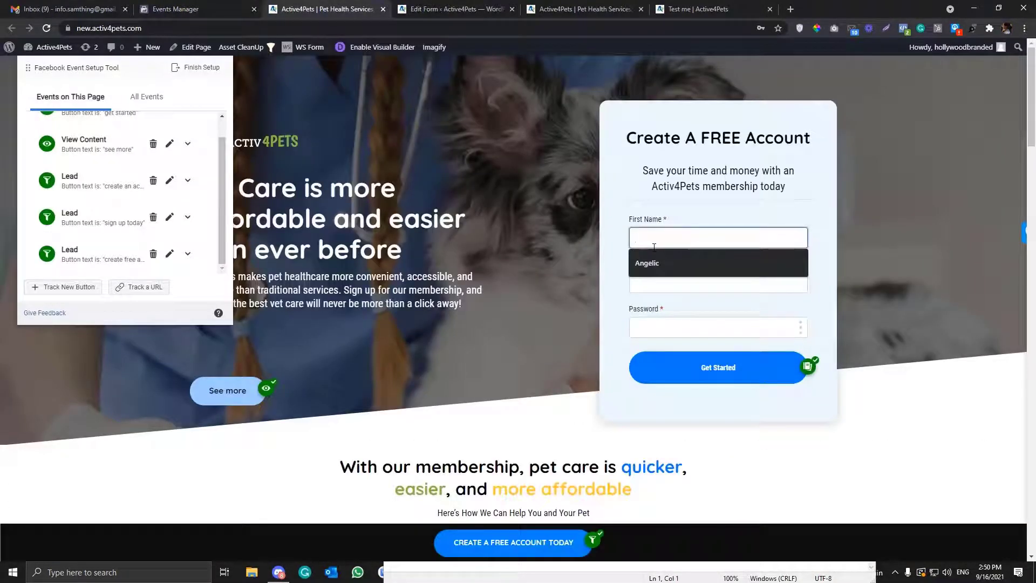
left_click(658, 263)
left_click(658, 282)
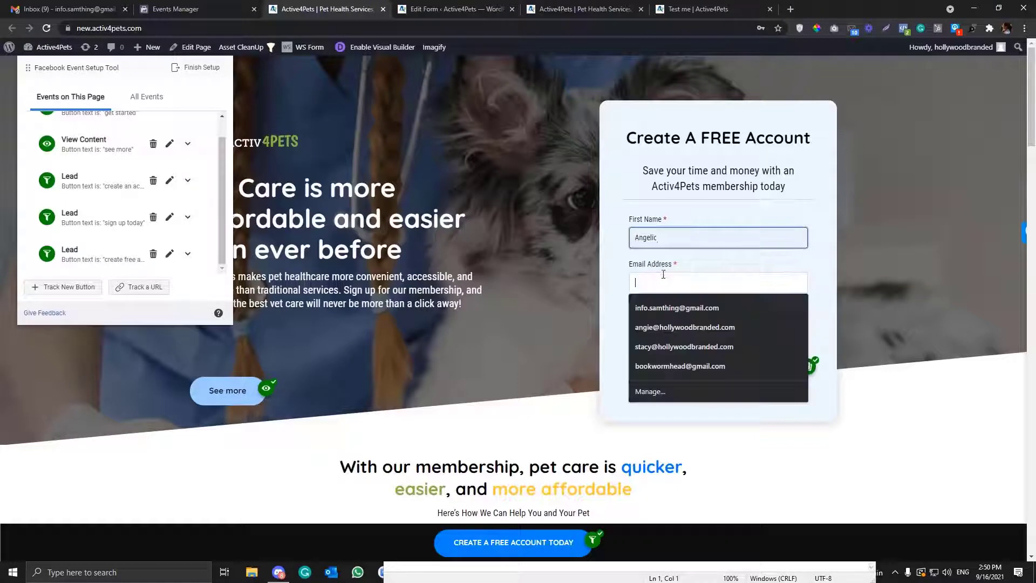
left_click(649, 309)
left_click(655, 320)
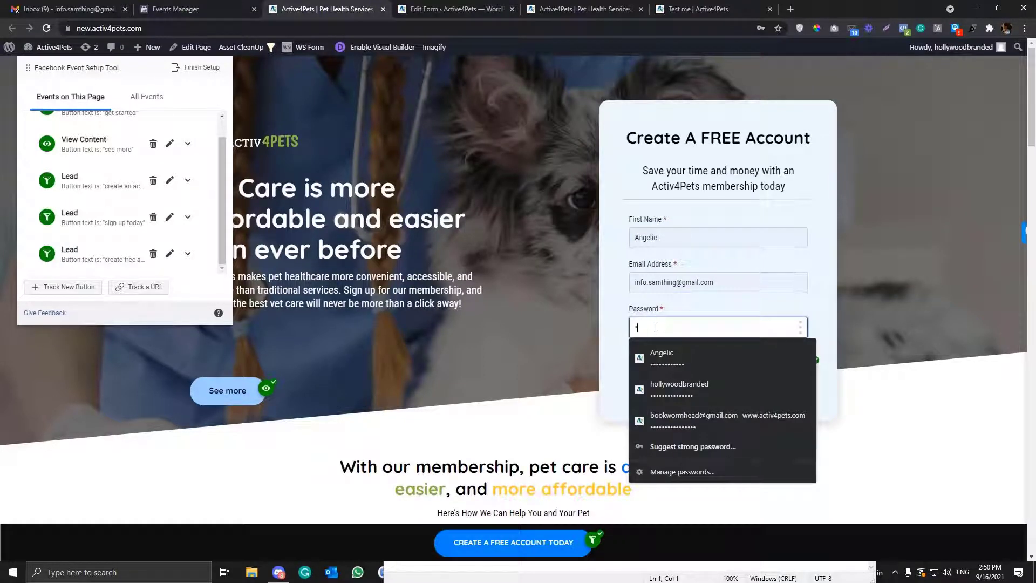
type("••••••••••")
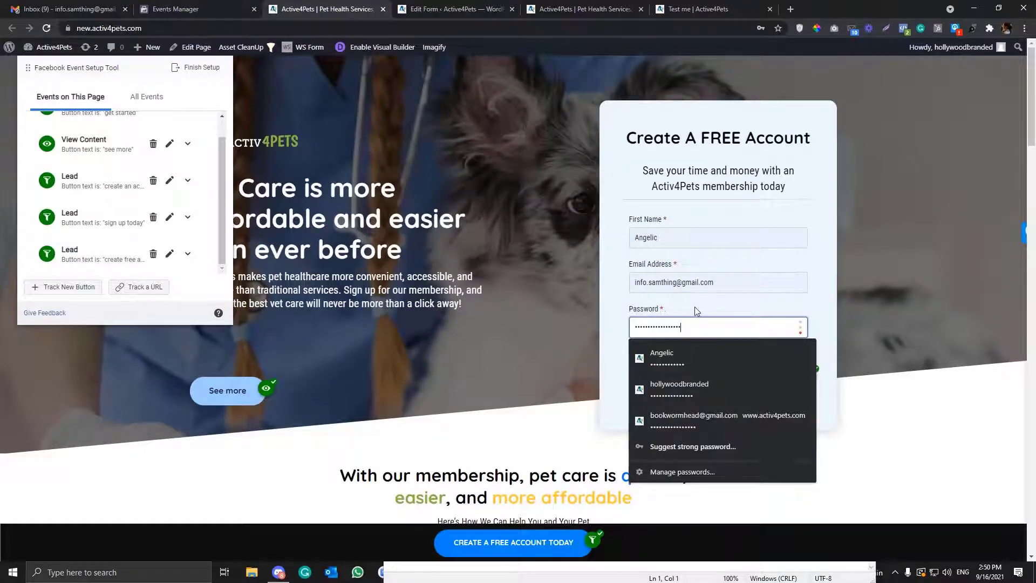
- Submit the completed Activ4Pets signup form to load the test page
left_click(716, 372)
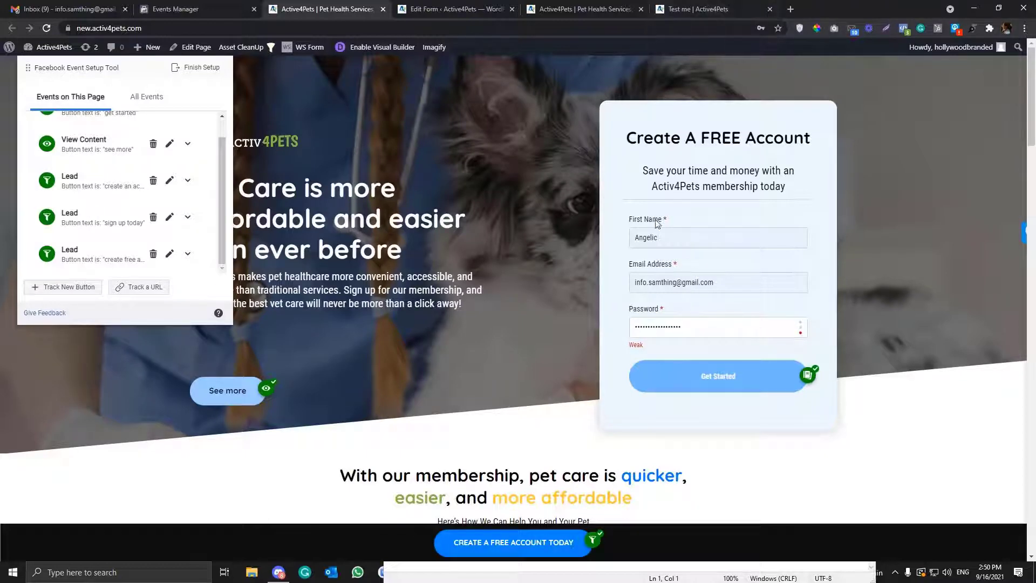
scroll(630, 295, "down", 3)
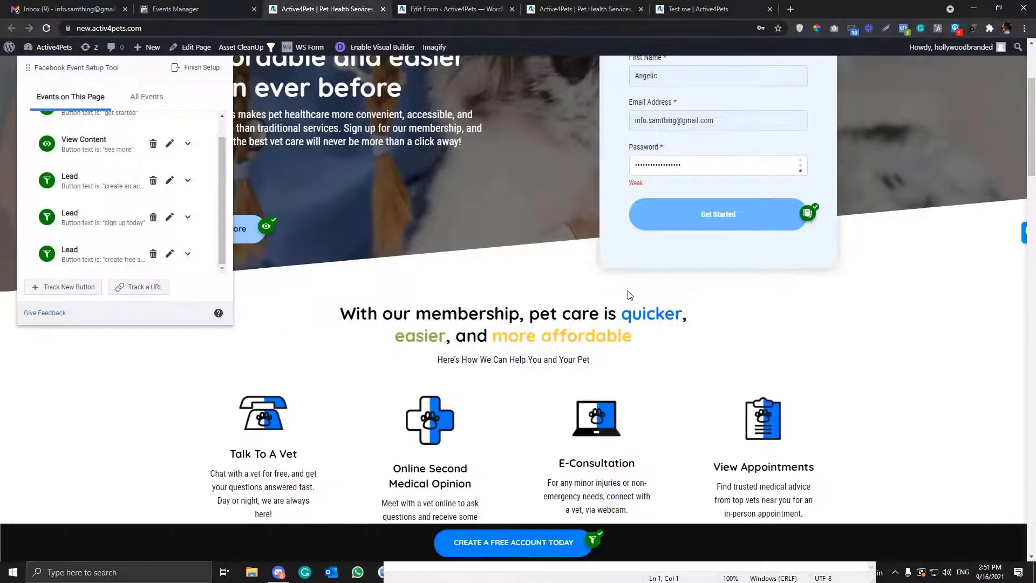
scroll(630, 295, "up", 3)
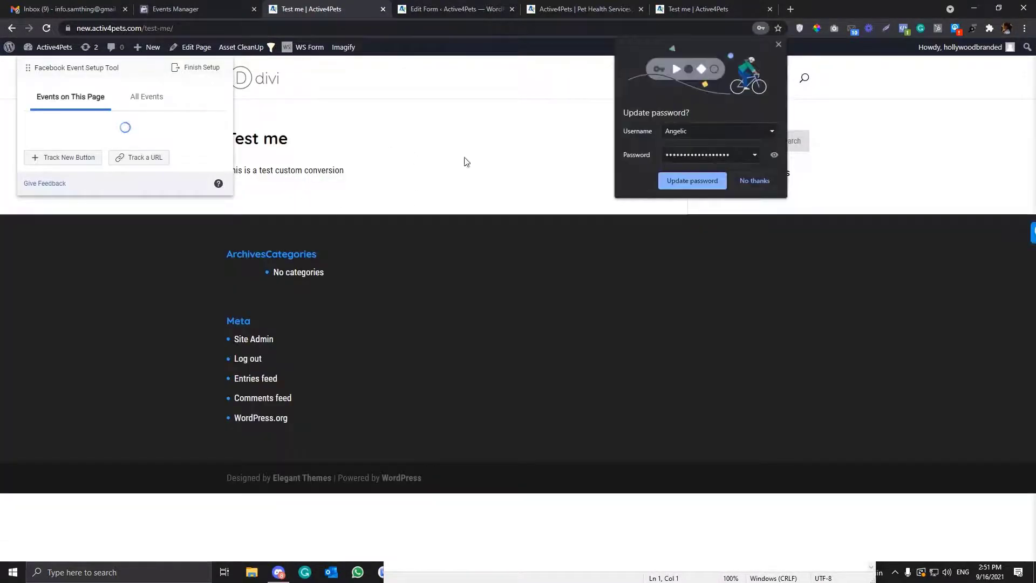
- Finish the Facebook Event Setup Tool session on the test page and update the browser's saved password
left_click(200, 70)
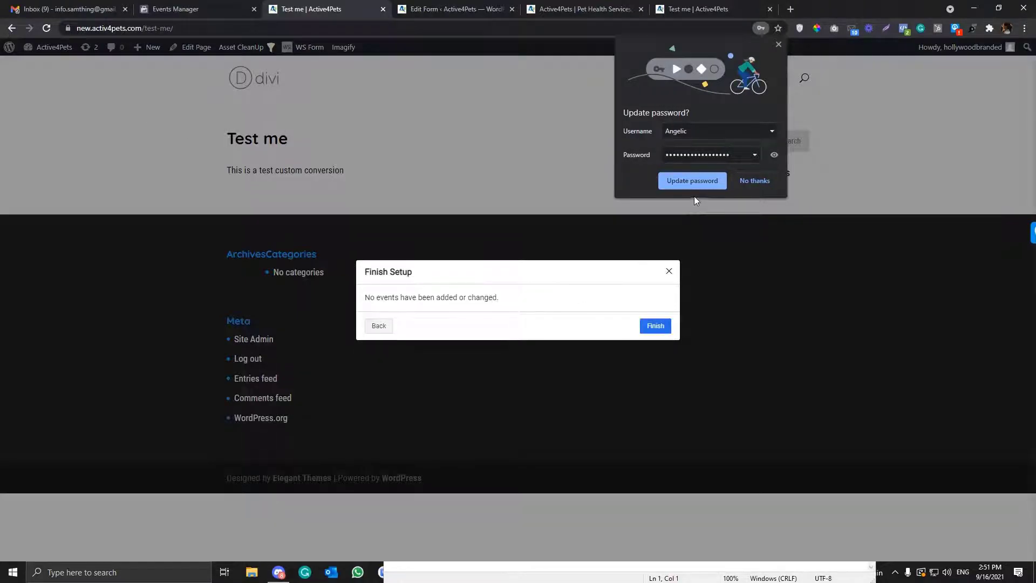
left_click(699, 181)
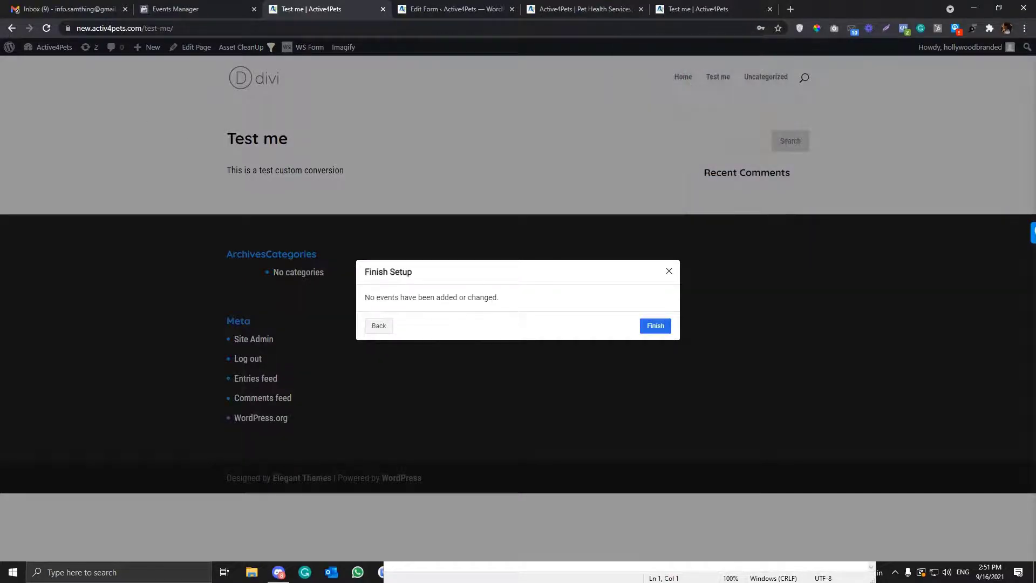
left_click(656, 326)
- Reload the custom conversions in Events Manager and examine the received events and URL rule of "test sign"
left_click(190, 28)
key("Return")
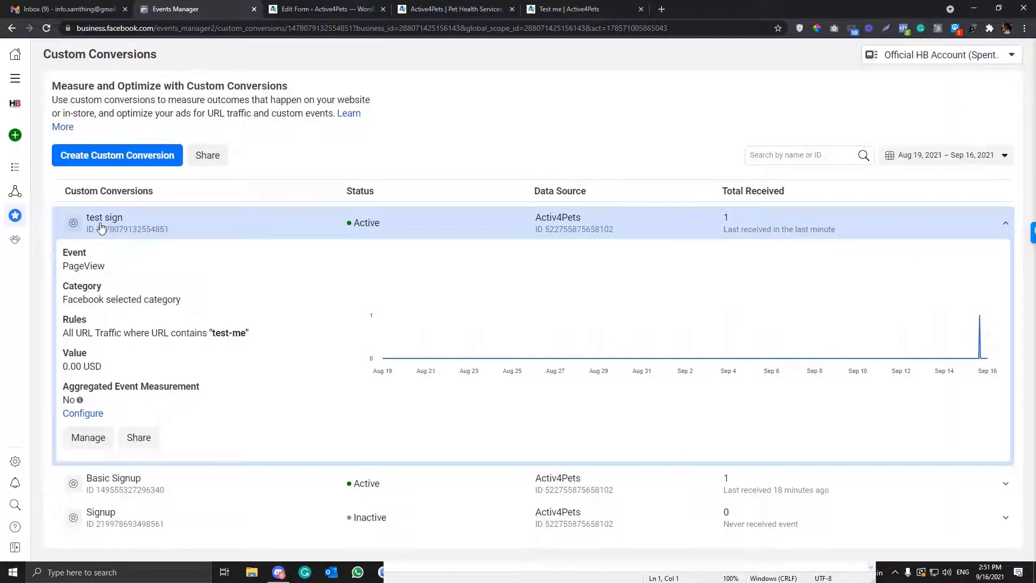
left_click(139, 229)
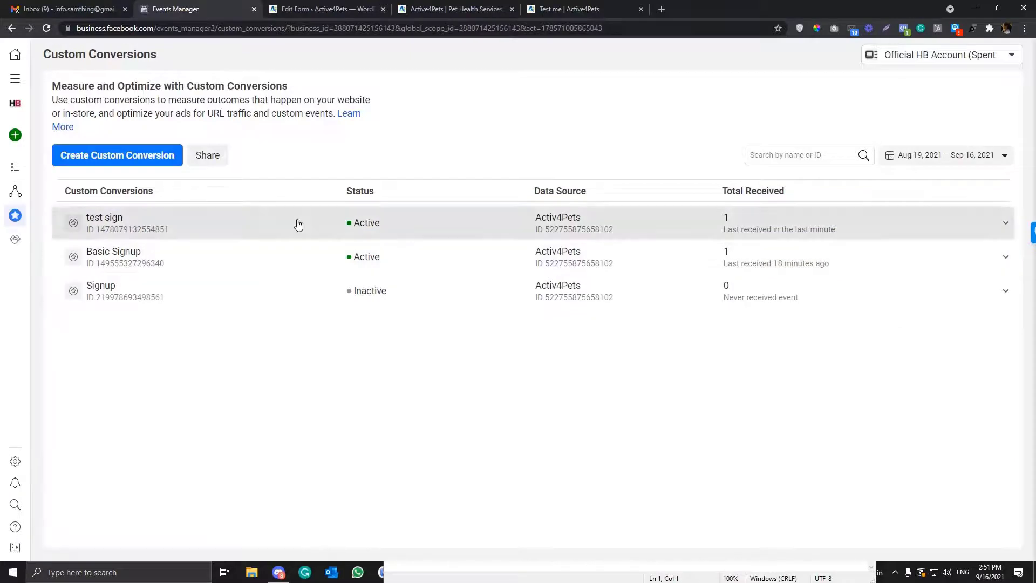
left_click(298, 225)
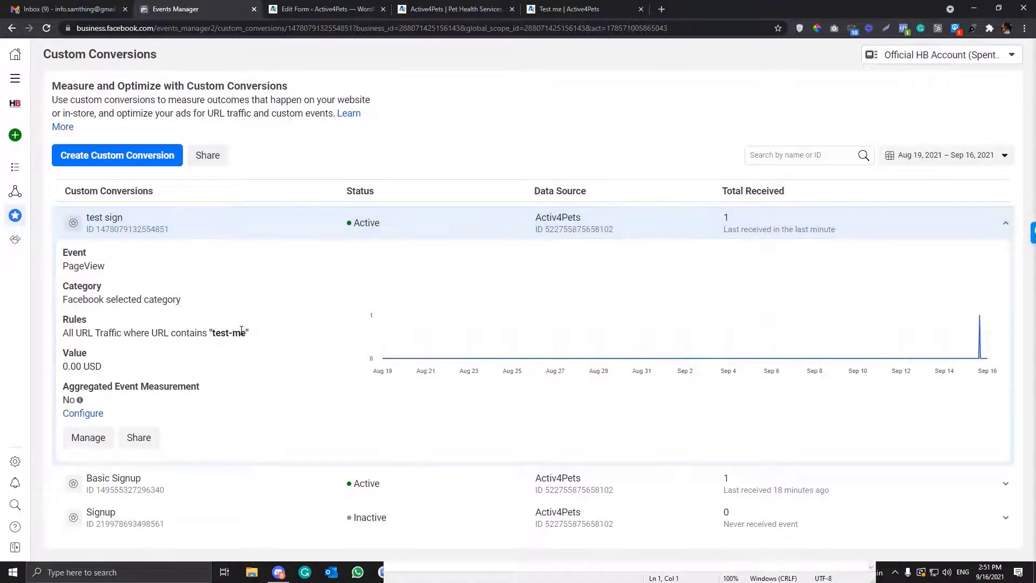
left_click(265, 222)
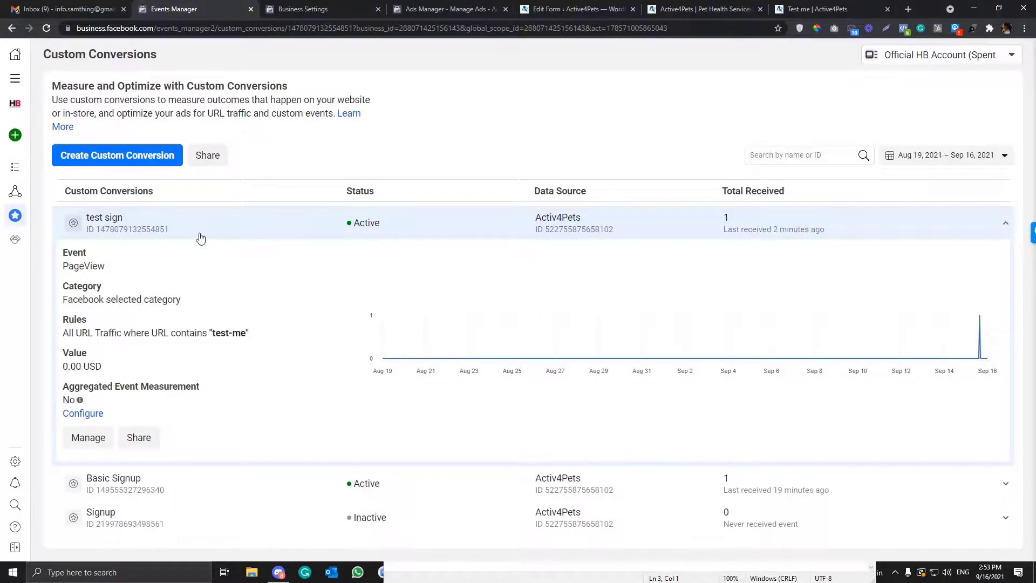
left_click(204, 234)
left_click(227, 215)
- Check the selected business and ad account in the Events Manager account lists without switching either one
left_click(15, 103)
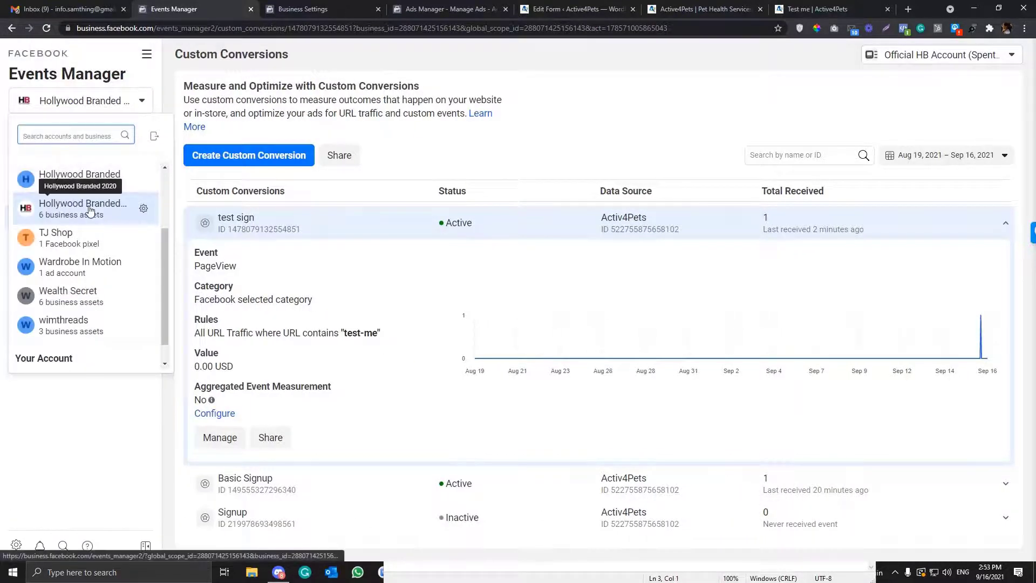
left_click(401, 185)
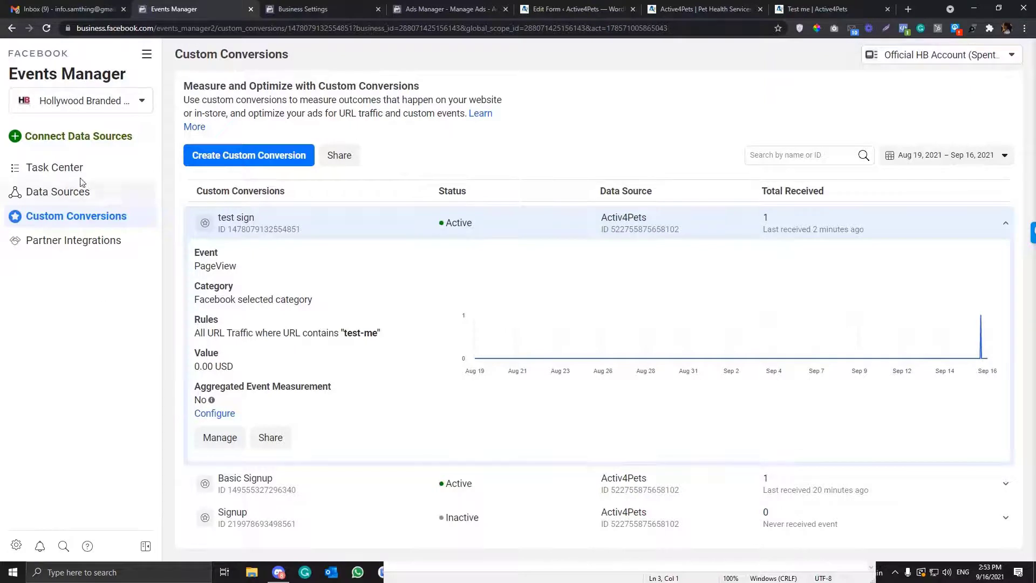
left_click(114, 108)
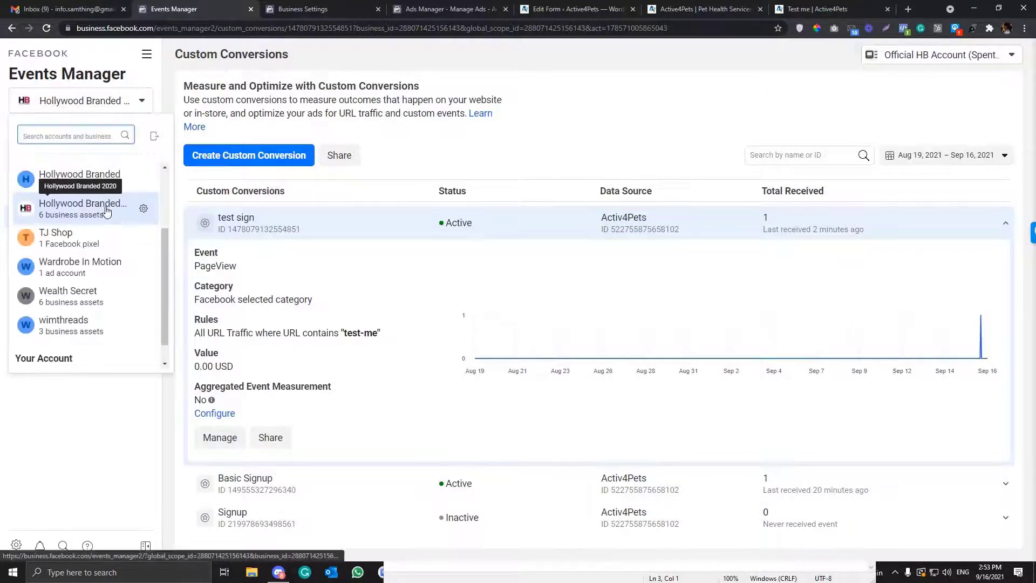
left_click(919, 58)
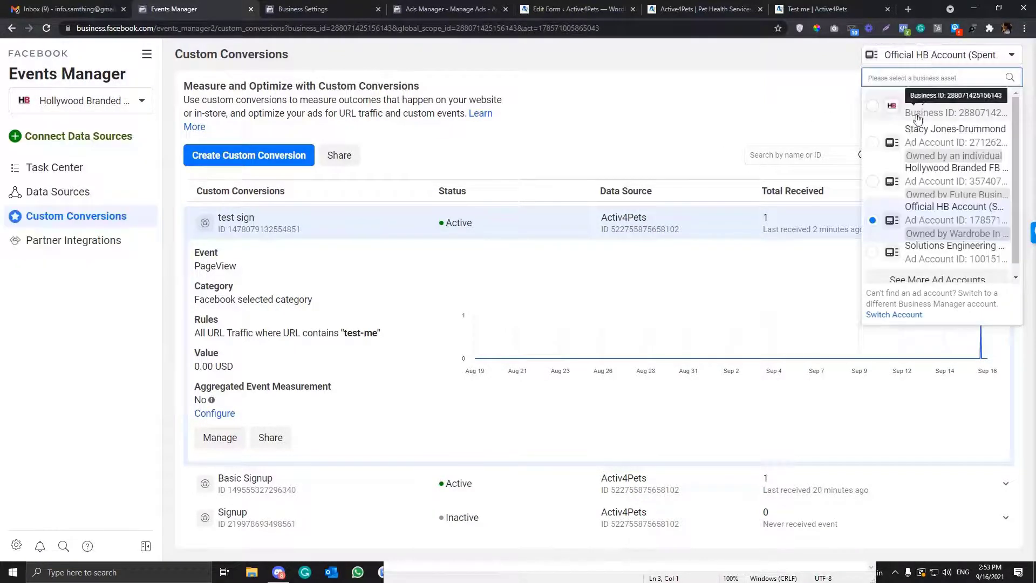
left_click(938, 64)
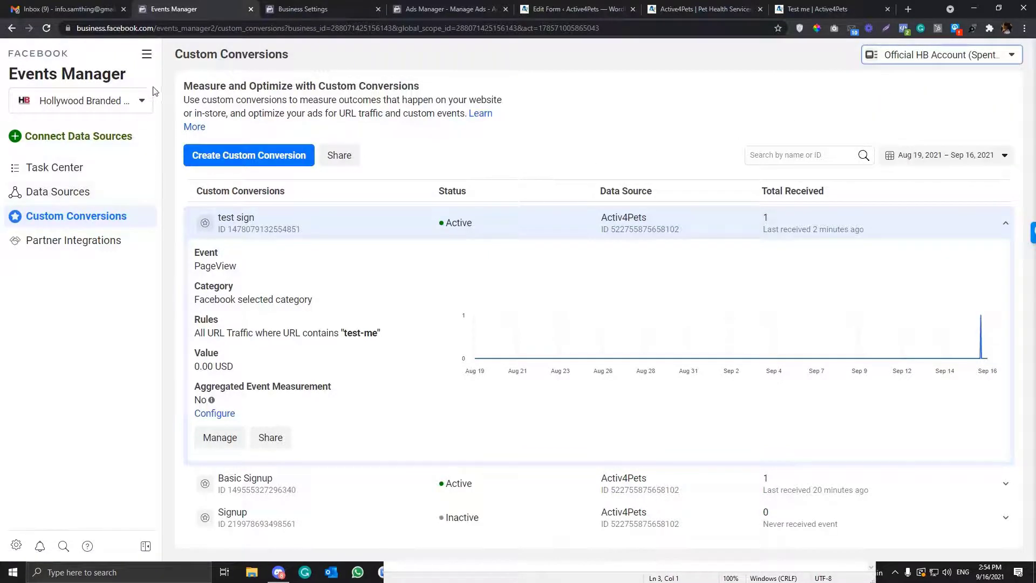
- Share the "test sign" conversion with the Hollywood Branded 2020 business, view its ad account assignment option and close the dialog
left_click(272, 437)
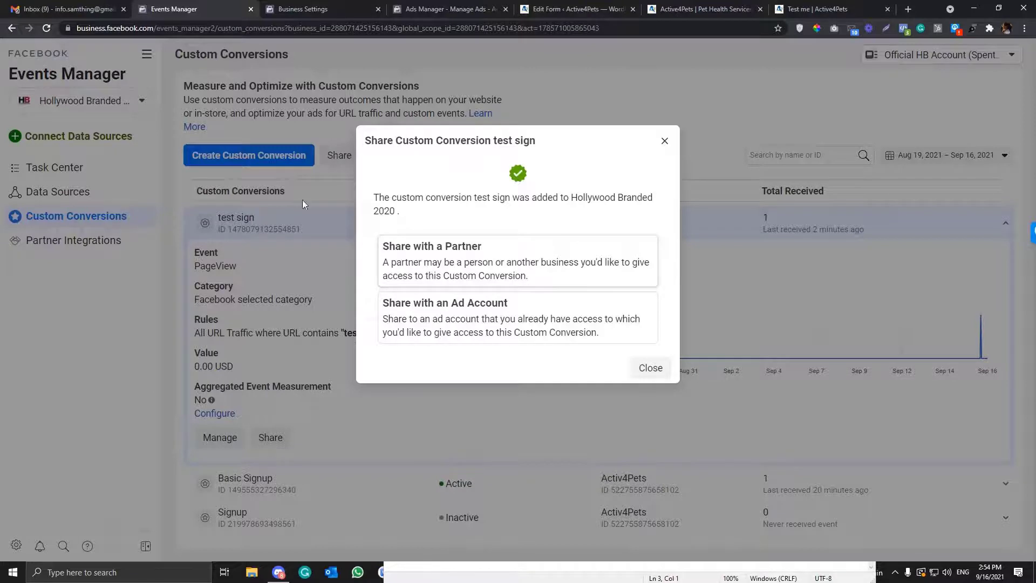
left_click(430, 327)
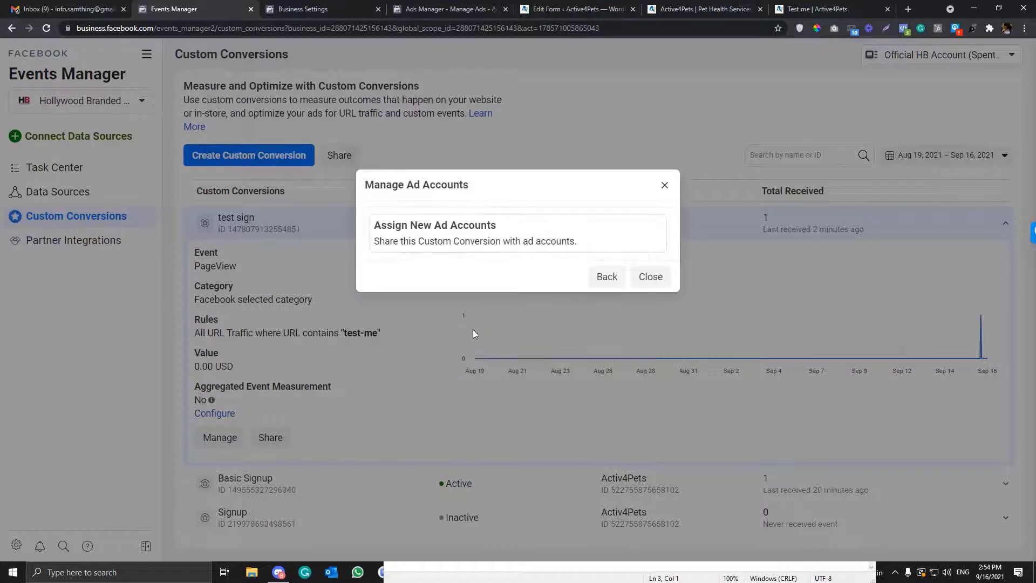
left_click(637, 285)
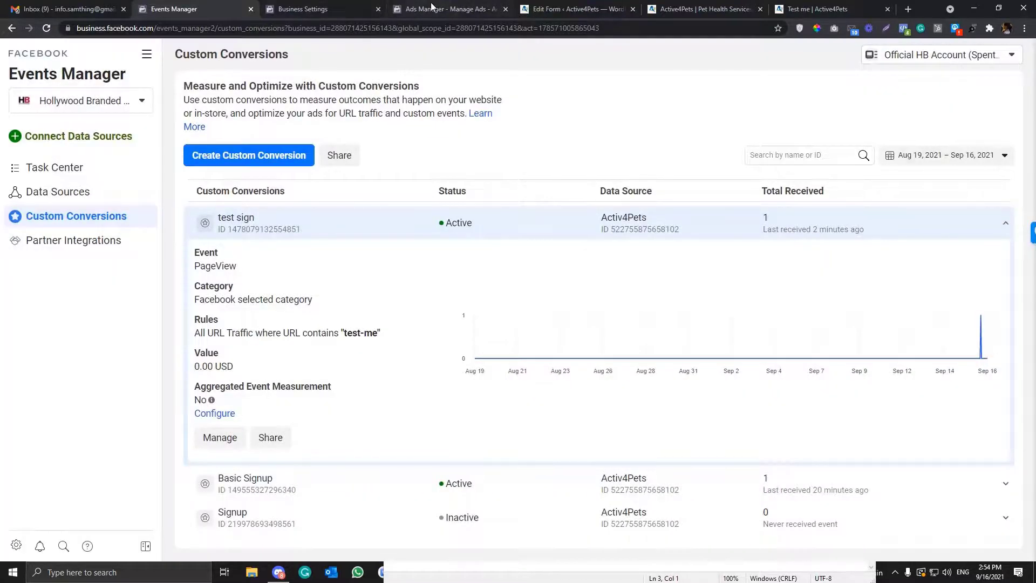
- Switch to Business Settings, reload its custom conversions and view the details of "test sign"
left_click(332, 7)
left_click(308, 27)
type("\\")
key("Return")
left_click(12, 28)
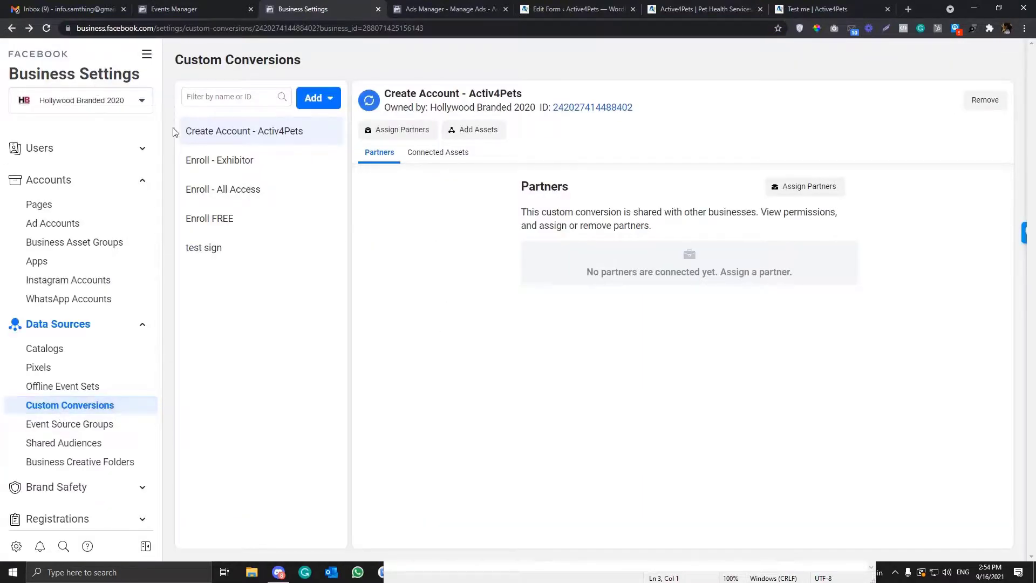
left_click(211, 257)
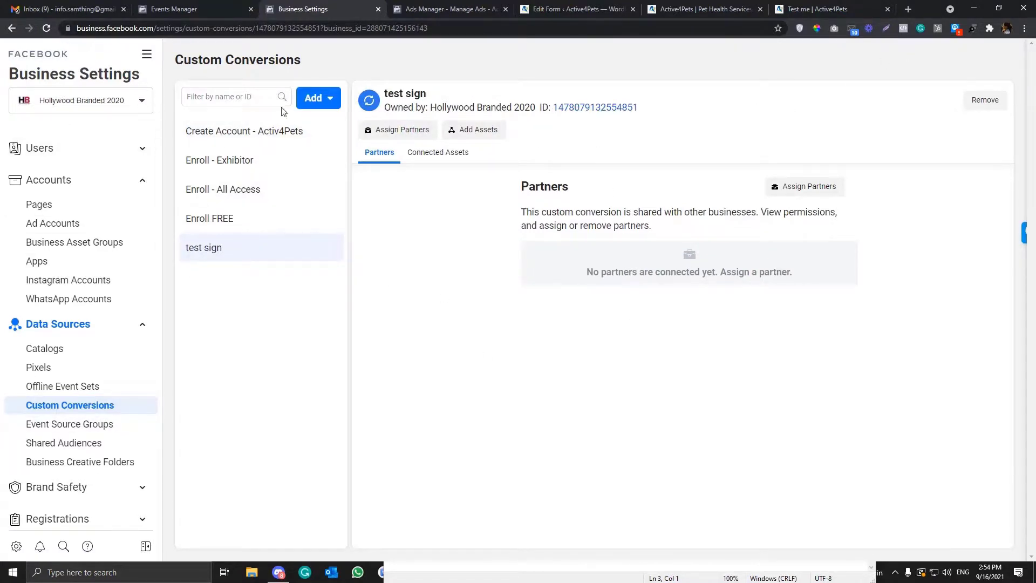
- Return to Events Manager, view the partner sharing option for "test sign" and close the sharing dialog
left_click(172, 9)
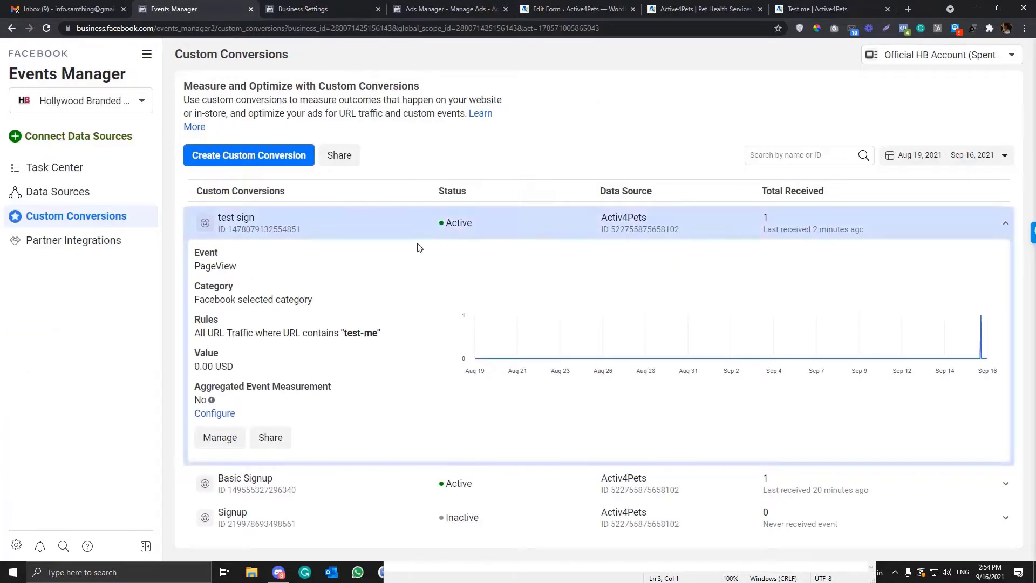
left_click(270, 437)
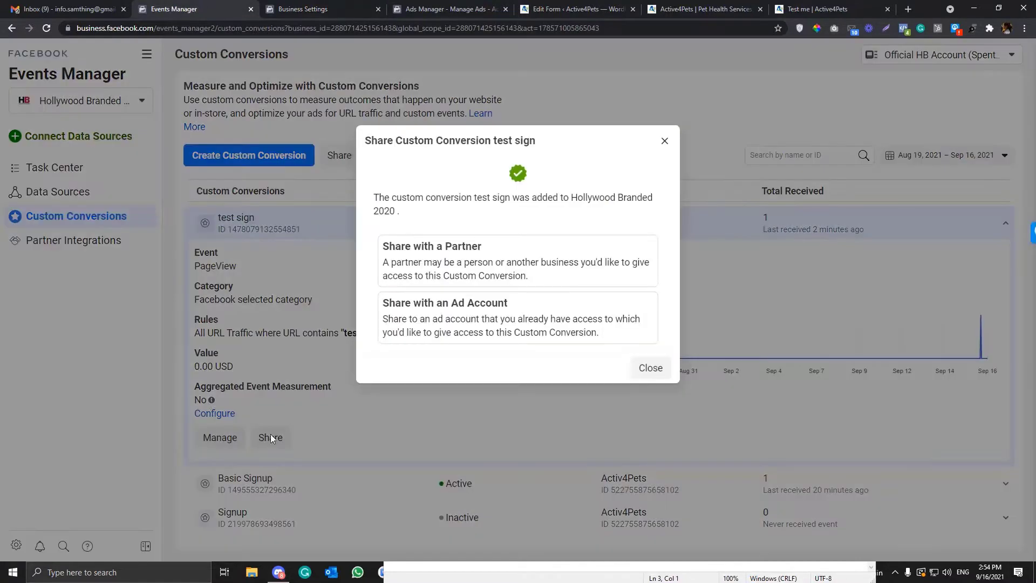
left_click(446, 248)
left_click(649, 278)
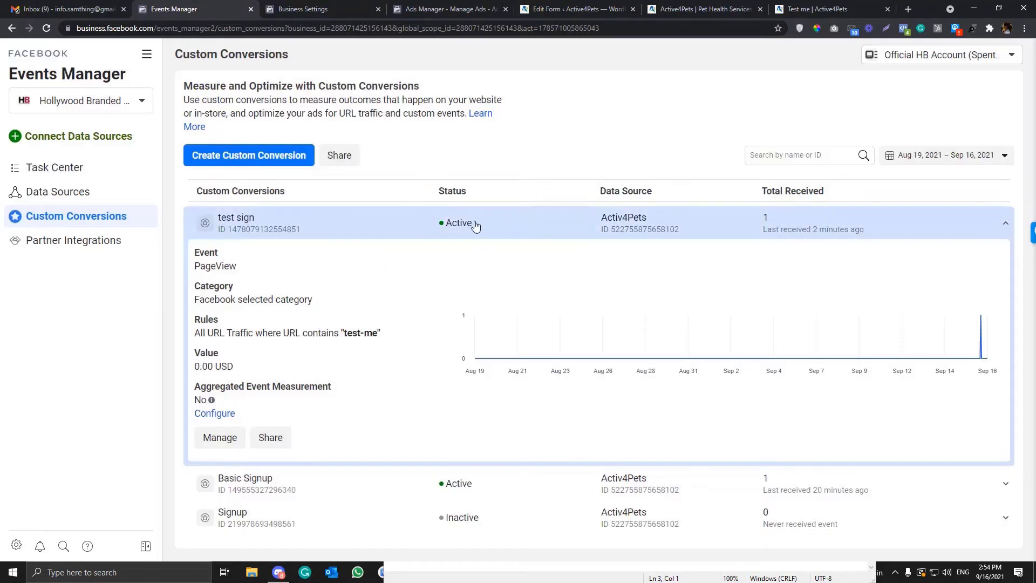